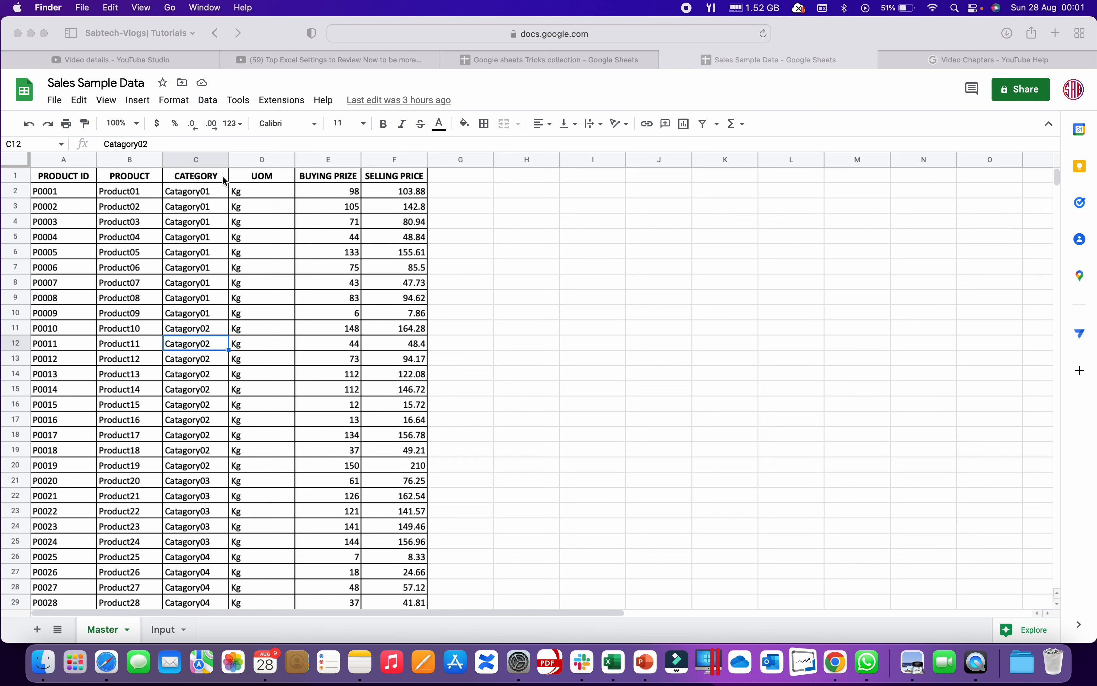
# Step: Start a protected range for the BUYING PRIZE column on the Master sheet
pyautogui.click(196, 160)
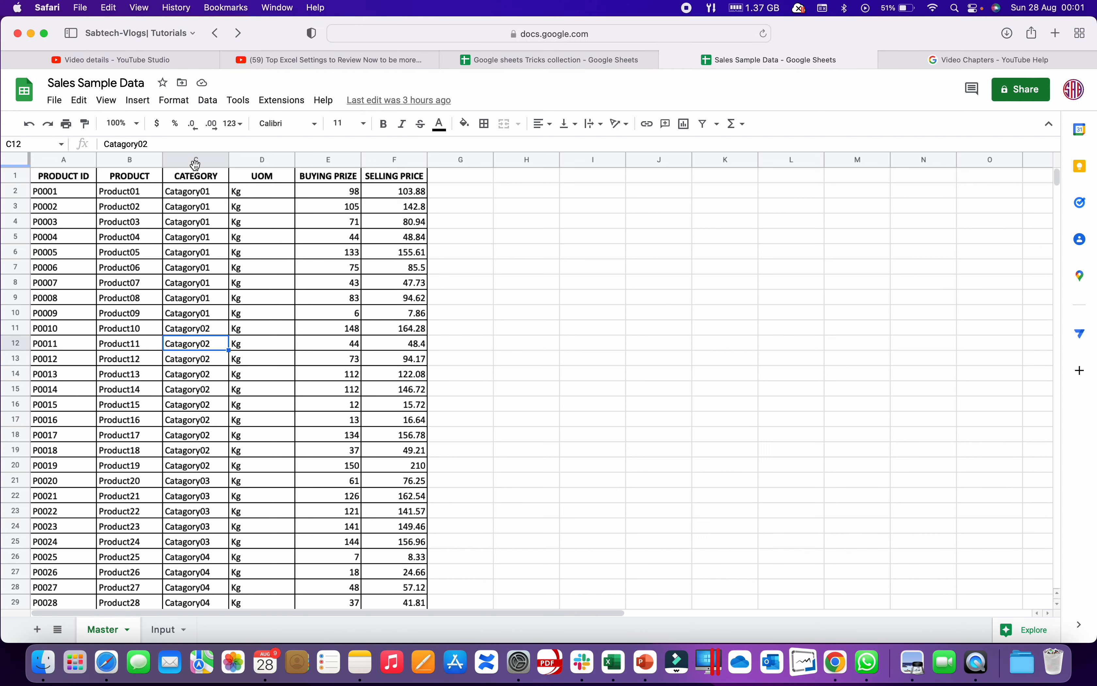
pyautogui.click(196, 159)
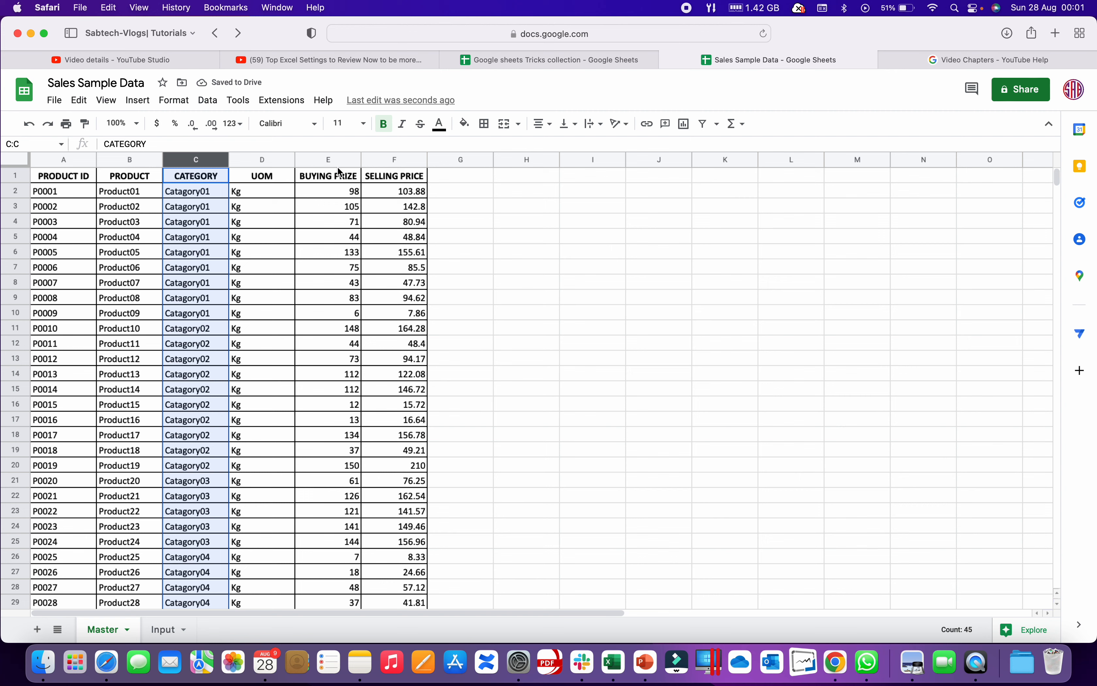
pyautogui.click(332, 158)
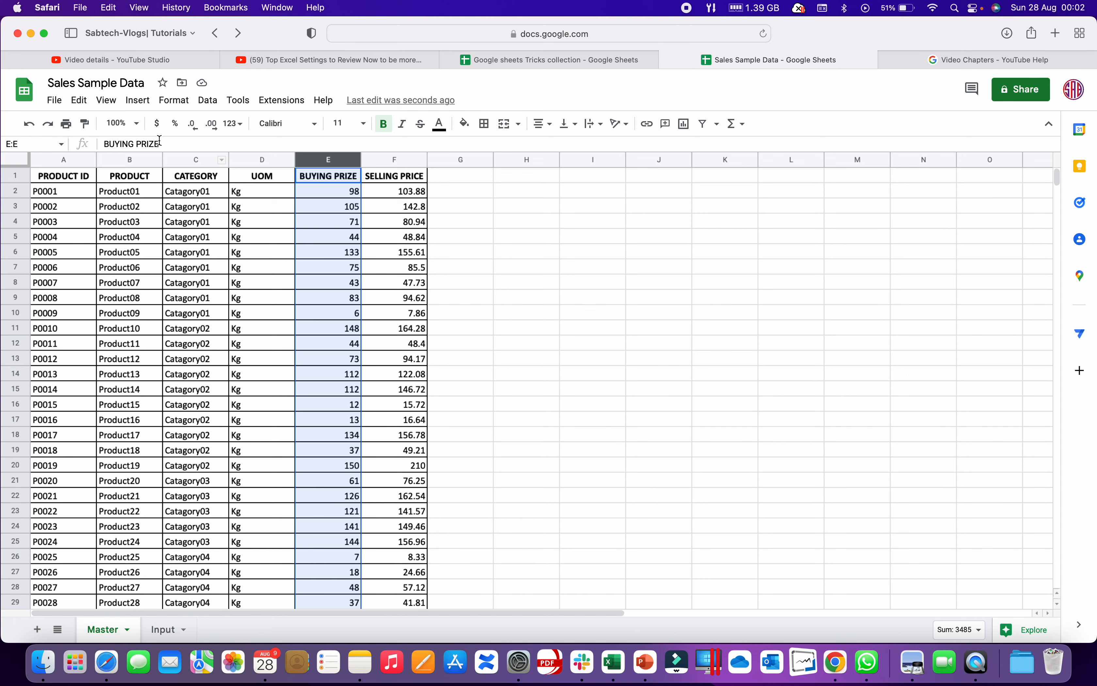
pyautogui.click(211, 104)
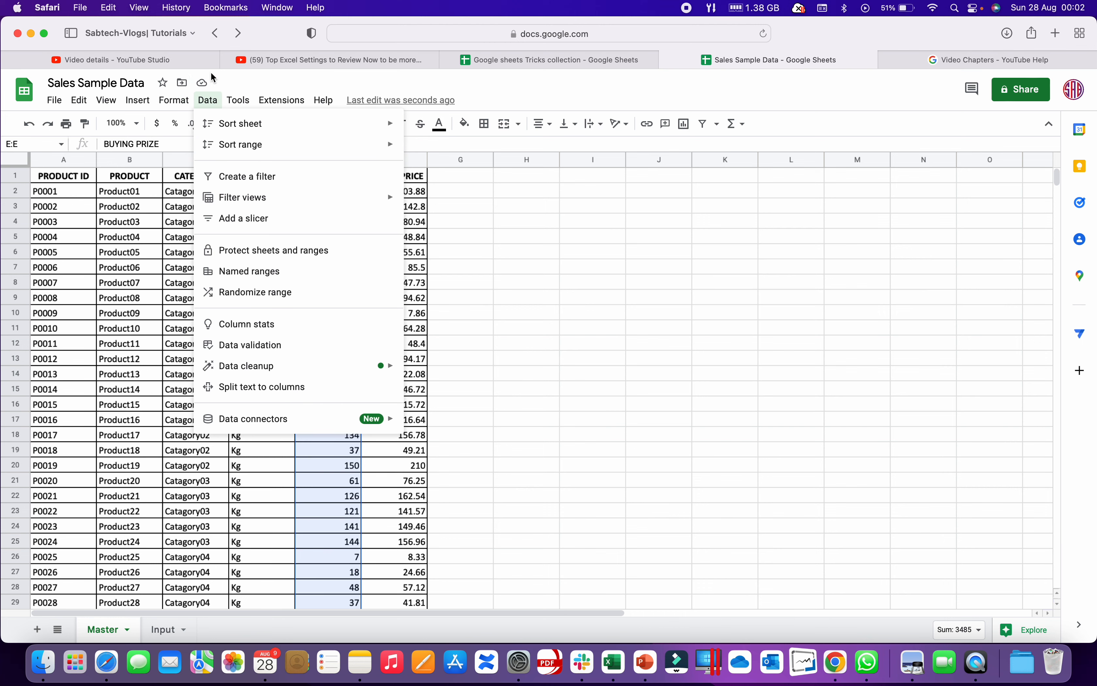
pyautogui.moveTo(230, 99)
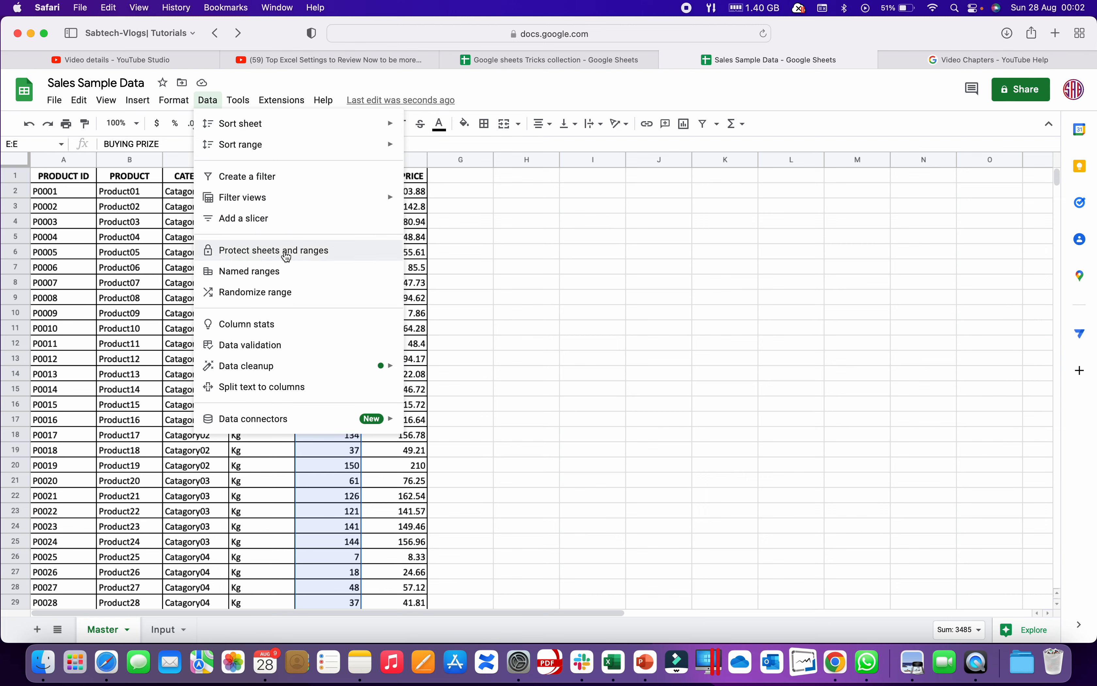
pyautogui.moveTo(62, 107)
pyautogui.click(272, 251)
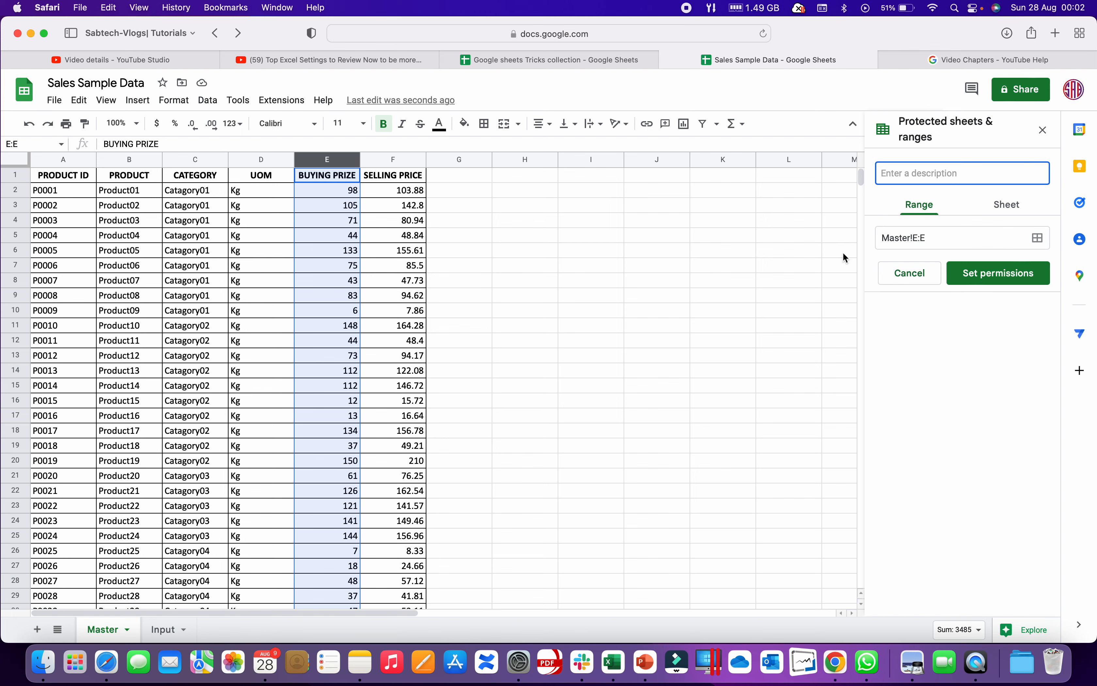
# Step: Begin reselecting the cells to protect and choose the PRODUCT column instead of column E
pyautogui.click(928, 238)
pyautogui.moveTo(927, 237); pyautogui.dragTo(874, 237)
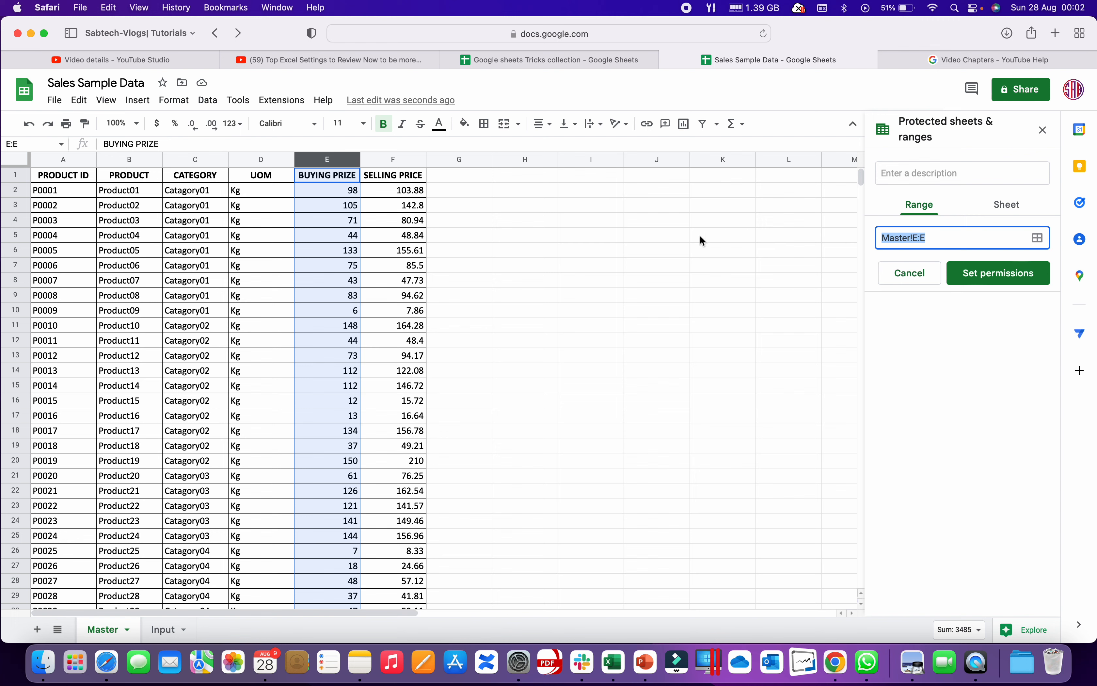
pyautogui.click(545, 242)
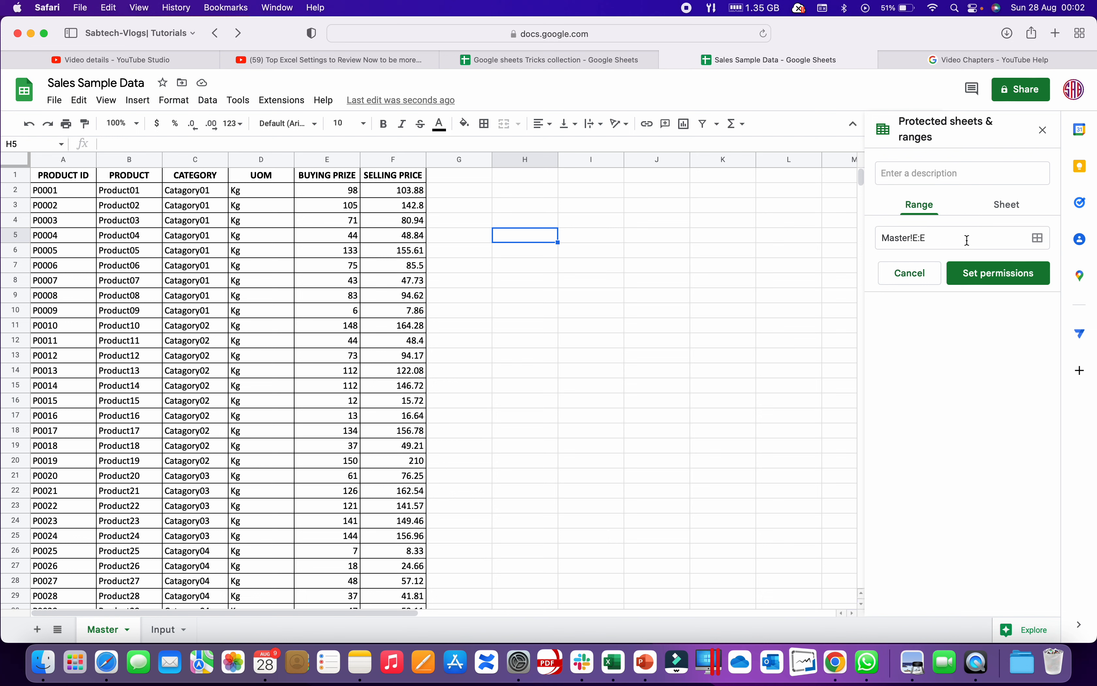
pyautogui.click(1038, 242)
pyautogui.click(947, 241)
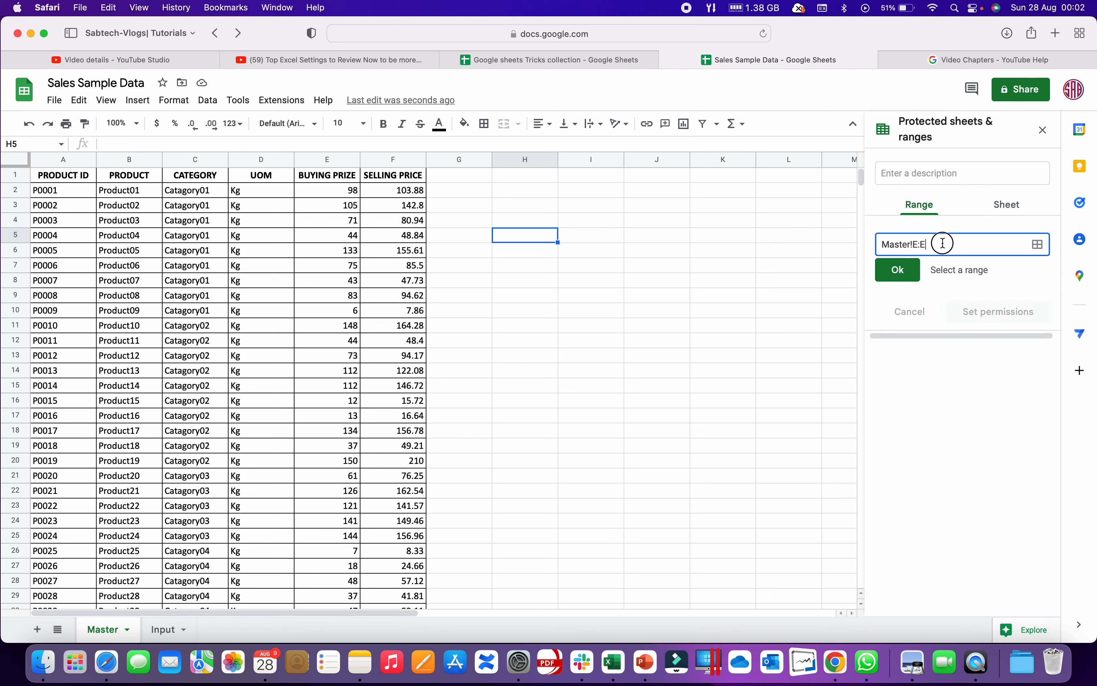
pyautogui.press('BackSpace')
pyautogui.click(130, 160)
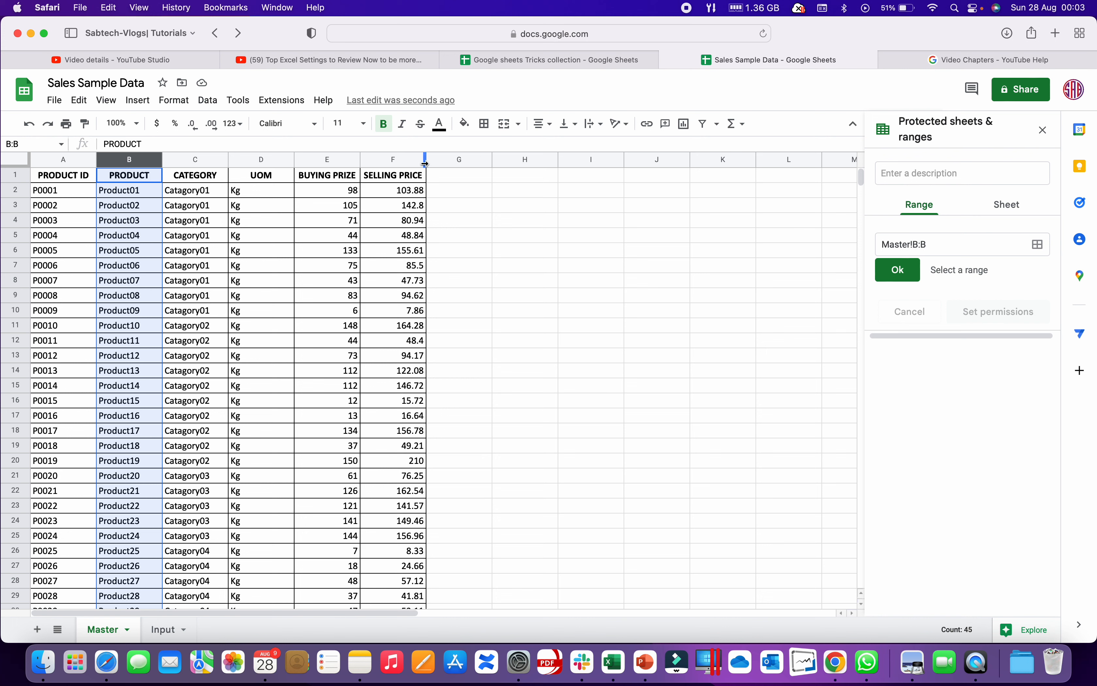
# Step: Try column F, the block G3:J12, the whole sheet and cell H11 as the protected range
pyautogui.click(397, 160)
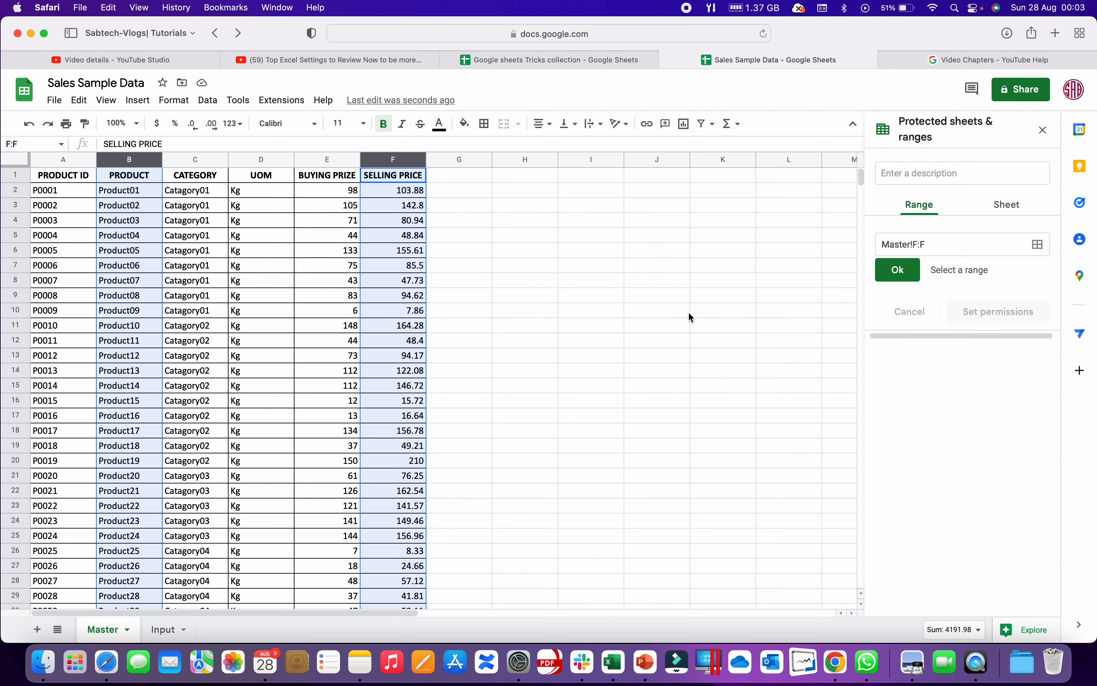
pyautogui.click(424, 295)
pyautogui.moveTo(453, 213); pyautogui.dragTo(662, 341)
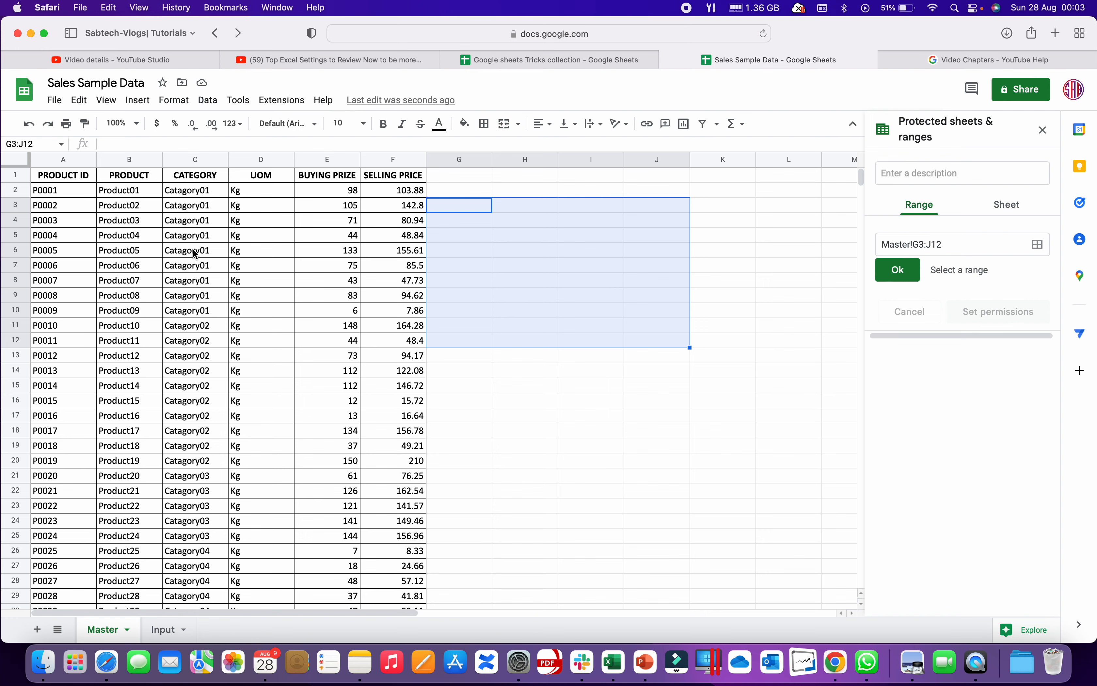
pyautogui.click(20, 163)
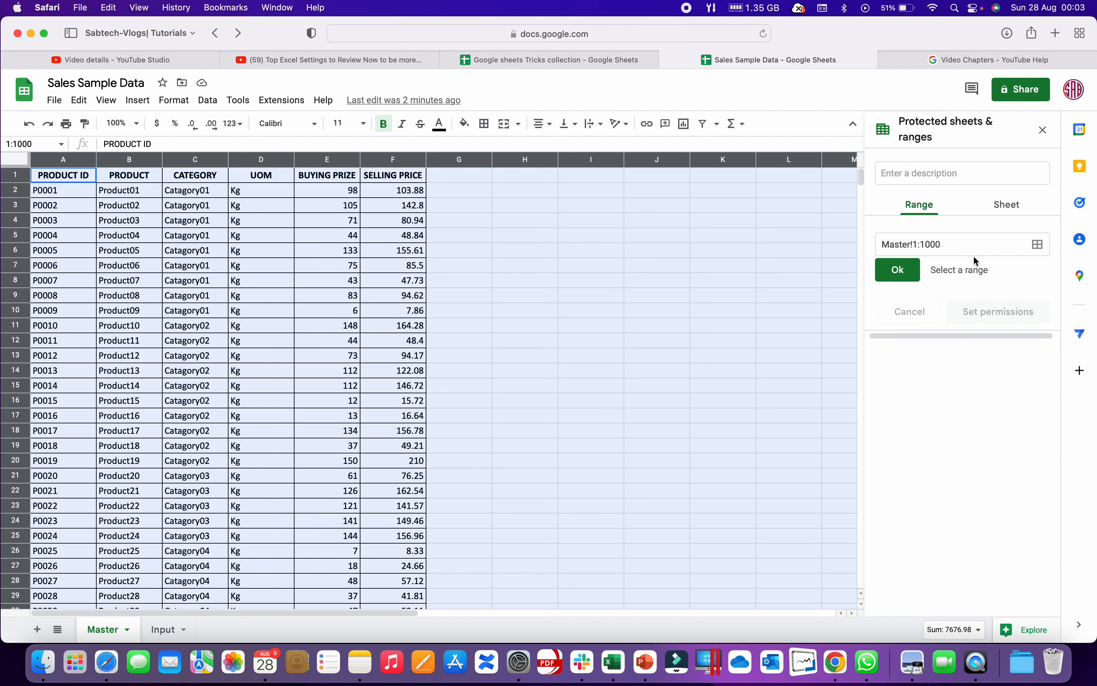
pyautogui.click(521, 325)
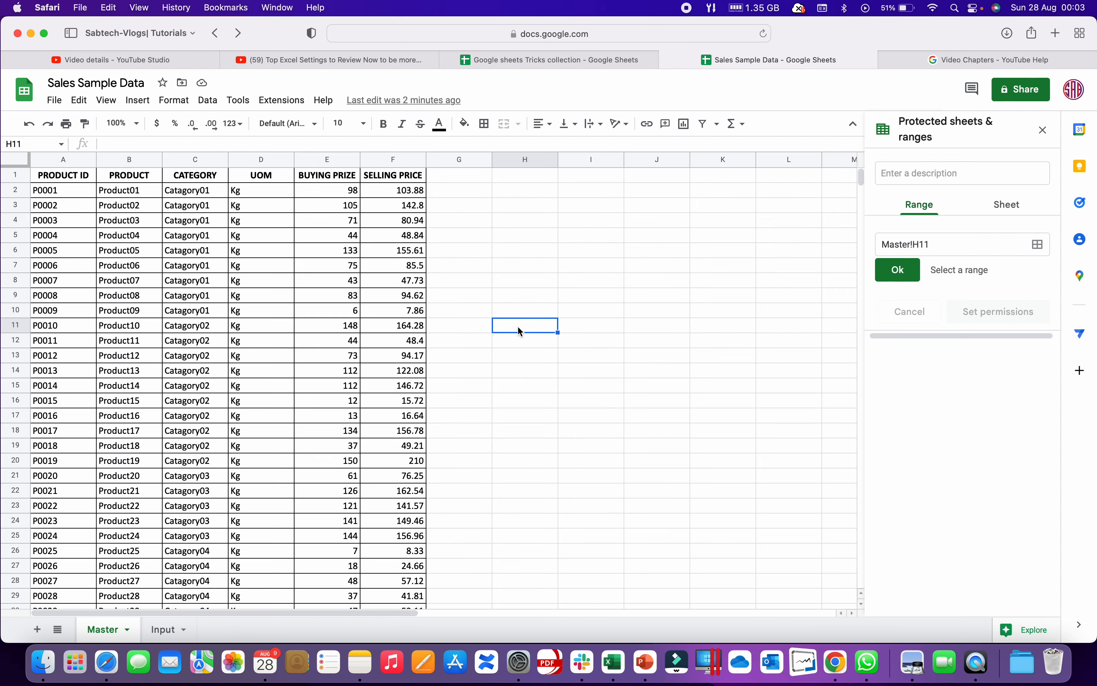
# Step: Confirm Master!B:B as the protected range and describe it as "Product field"
pyautogui.click(128, 160)
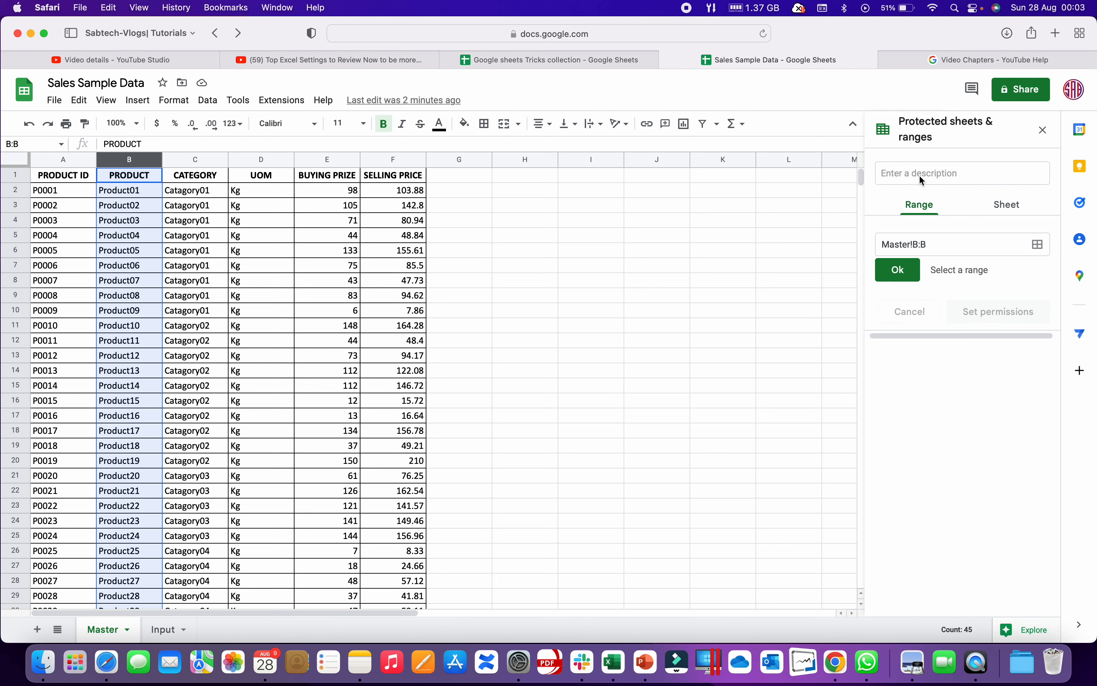
pyautogui.click(944, 245)
pyautogui.click(918, 271)
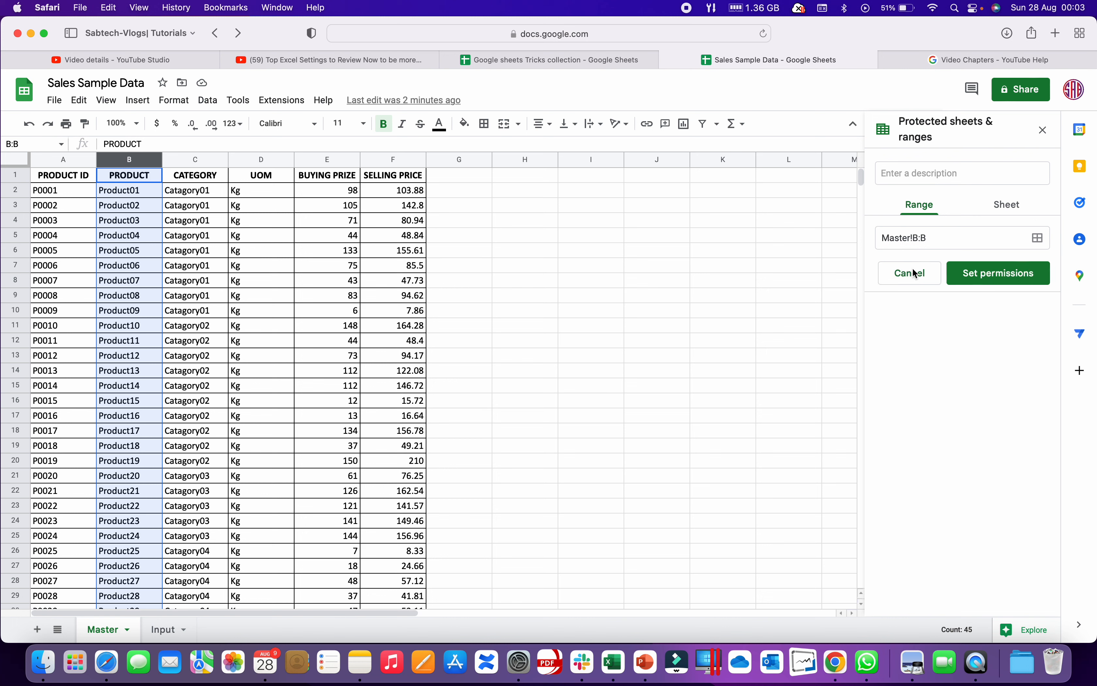
pyautogui.click(930, 174)
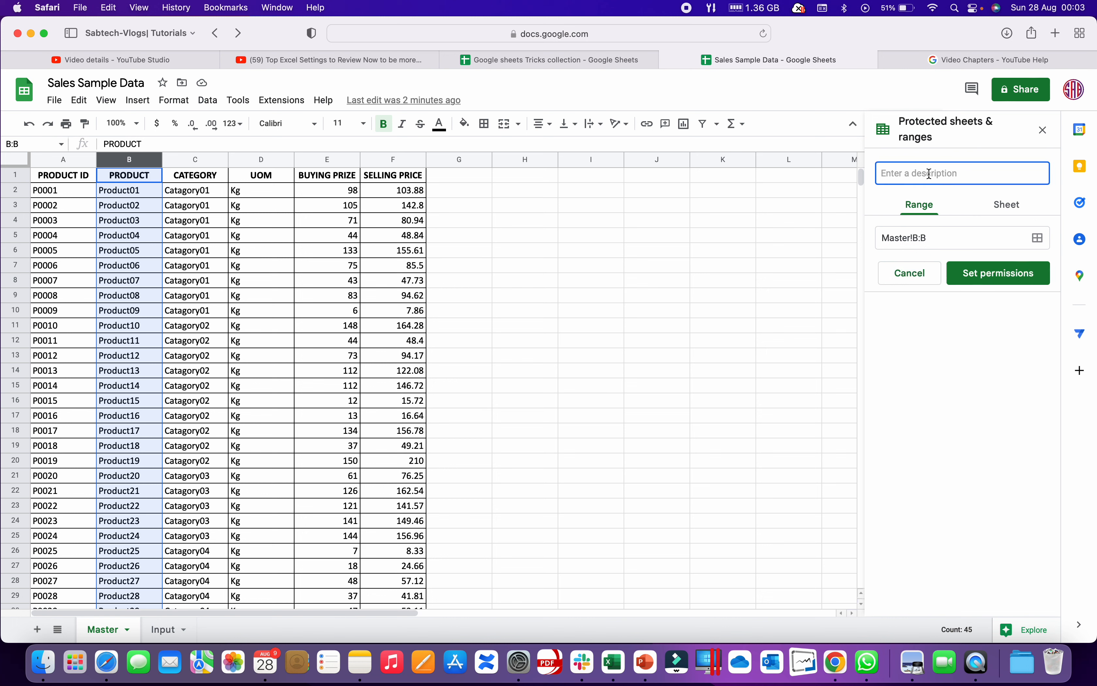
pyautogui.write('Proc')
pyautogui.press('BackSpace')
pyautogui.write('duct field')
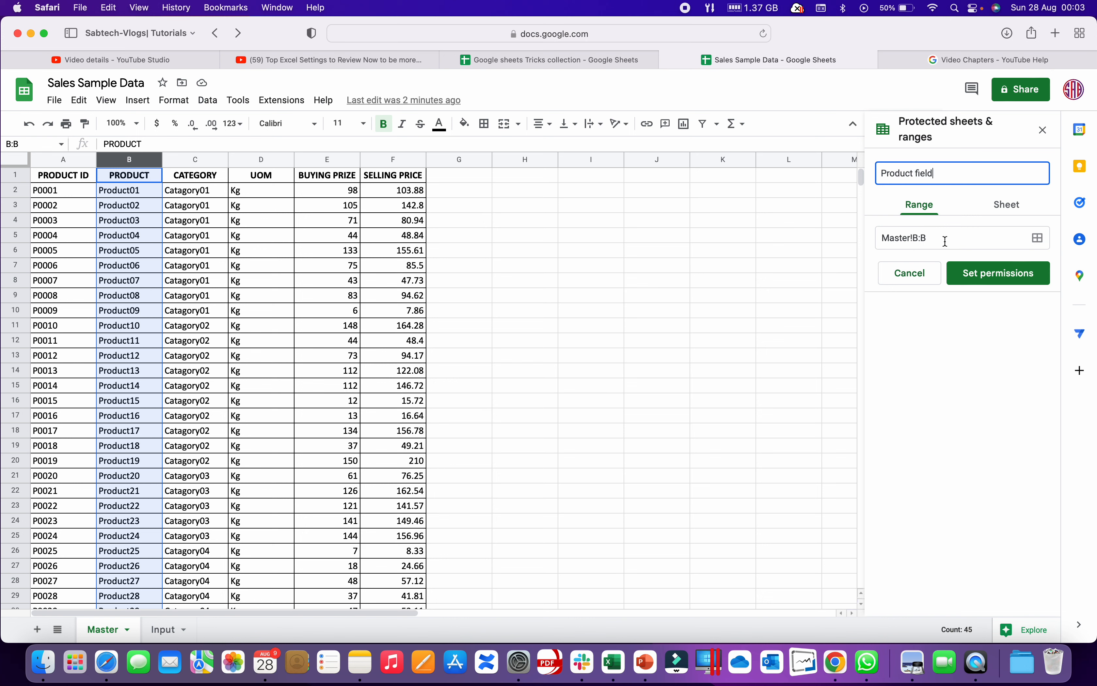
# Step: Set the range's editing permissions to restricted with the Custom option, leaving only your own account as editor
pyautogui.click(978, 274)
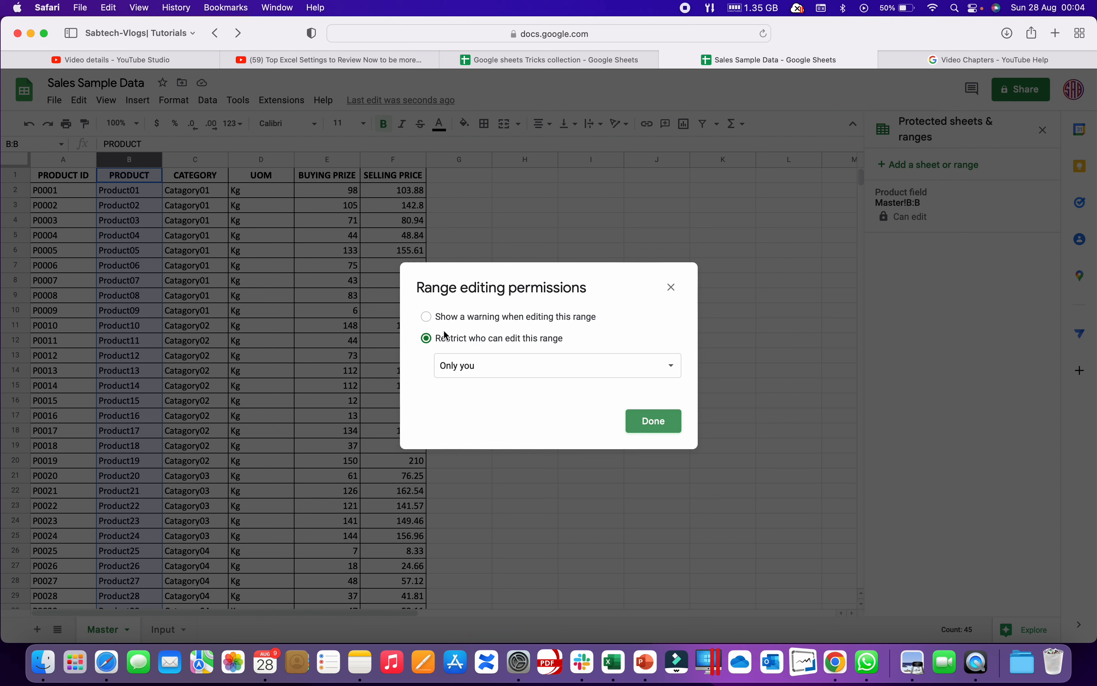
pyautogui.click(462, 369)
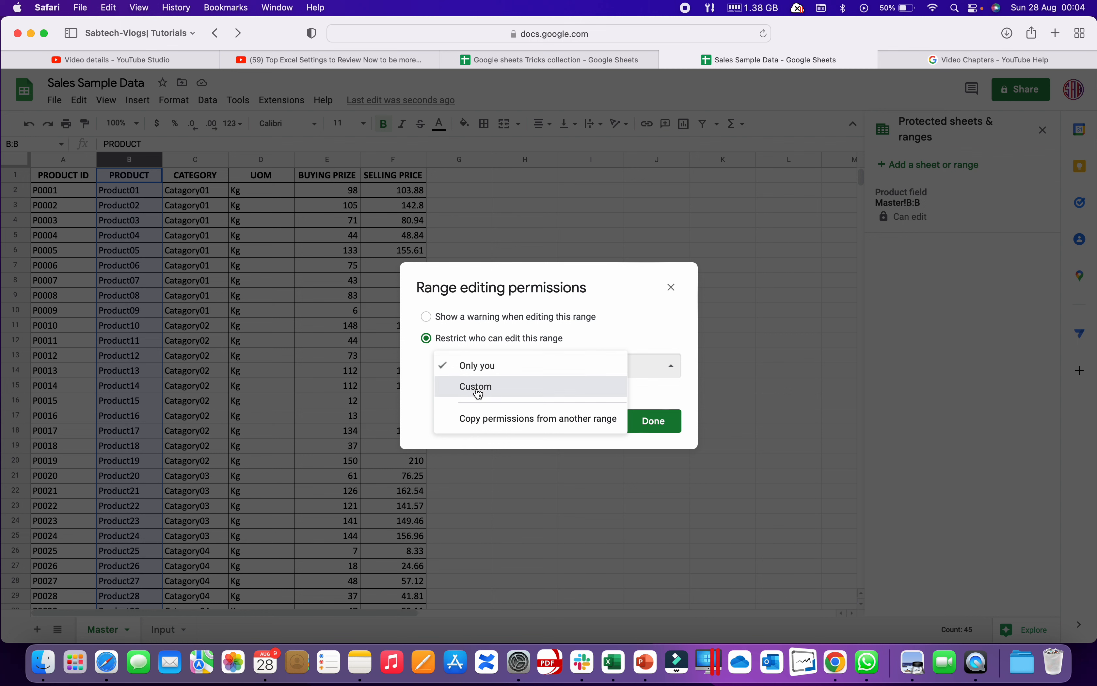
pyautogui.click(472, 387)
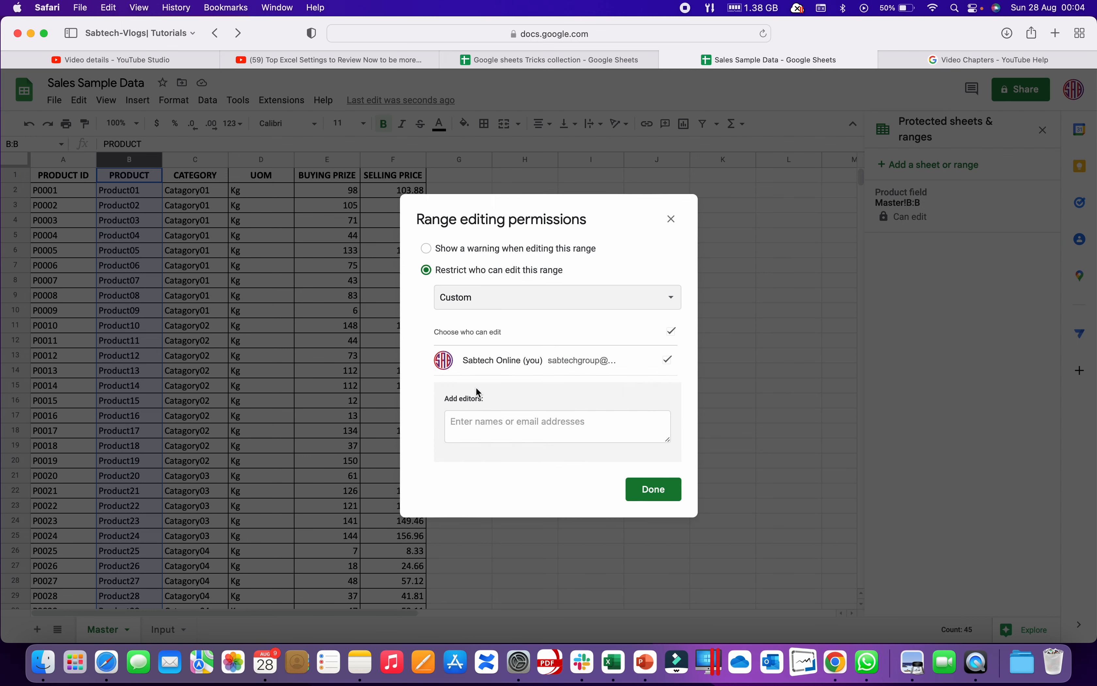
pyautogui.click(501, 430)
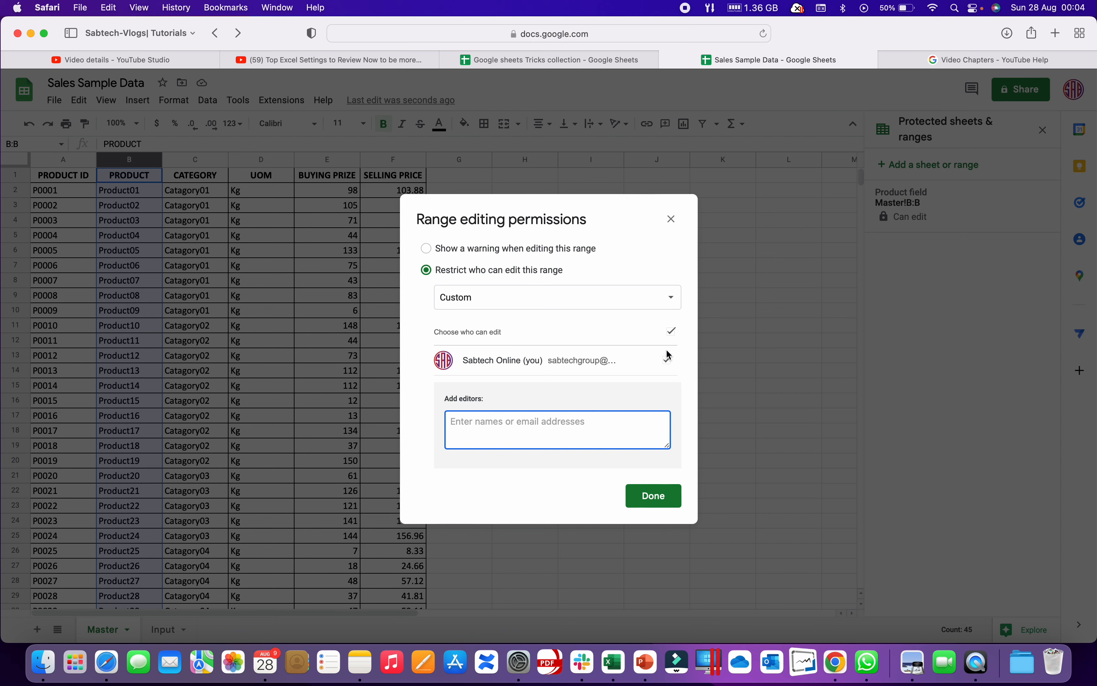
pyautogui.click(671, 331)
pyautogui.click(671, 333)
pyautogui.click(447, 252)
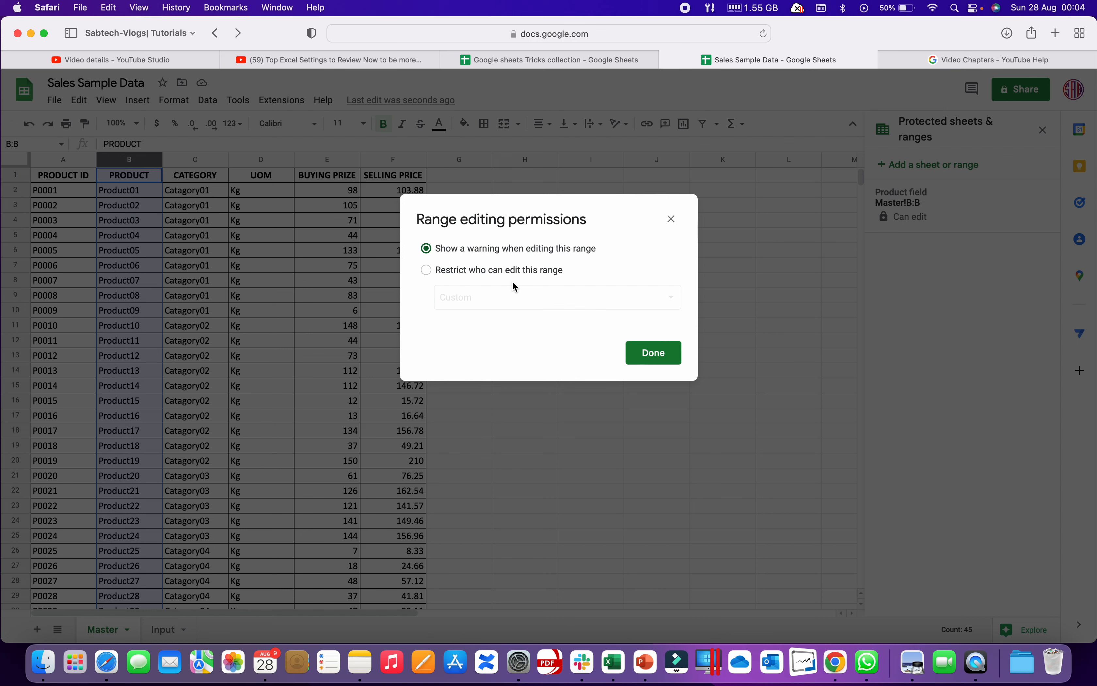
pyautogui.click(489, 272)
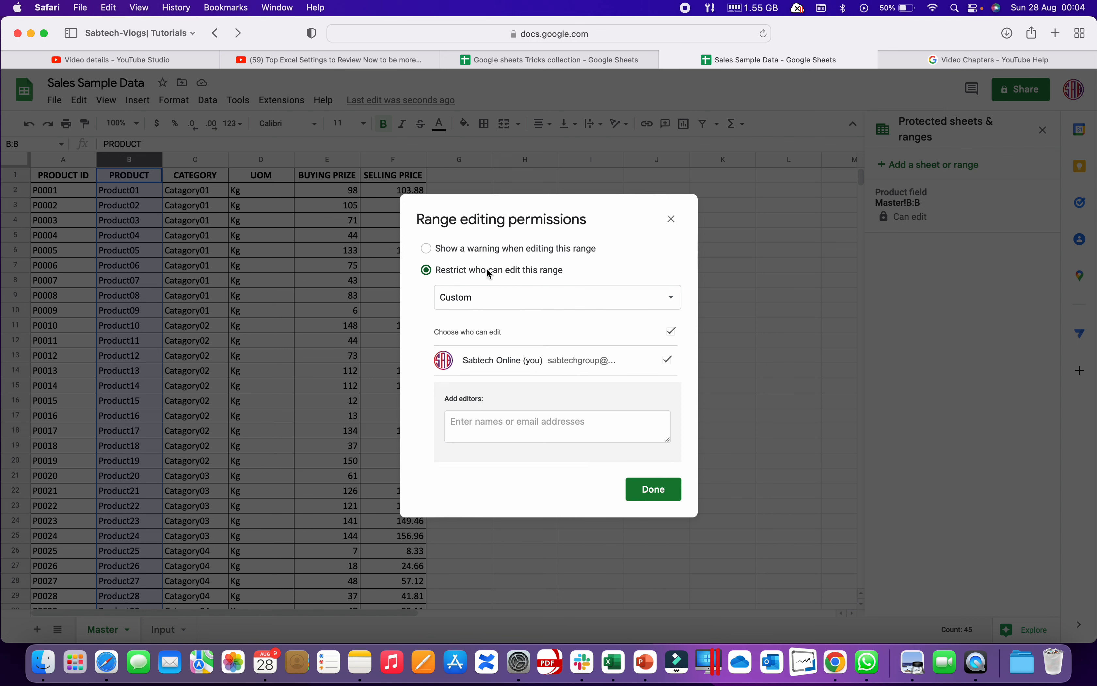
pyautogui.click(670, 490)
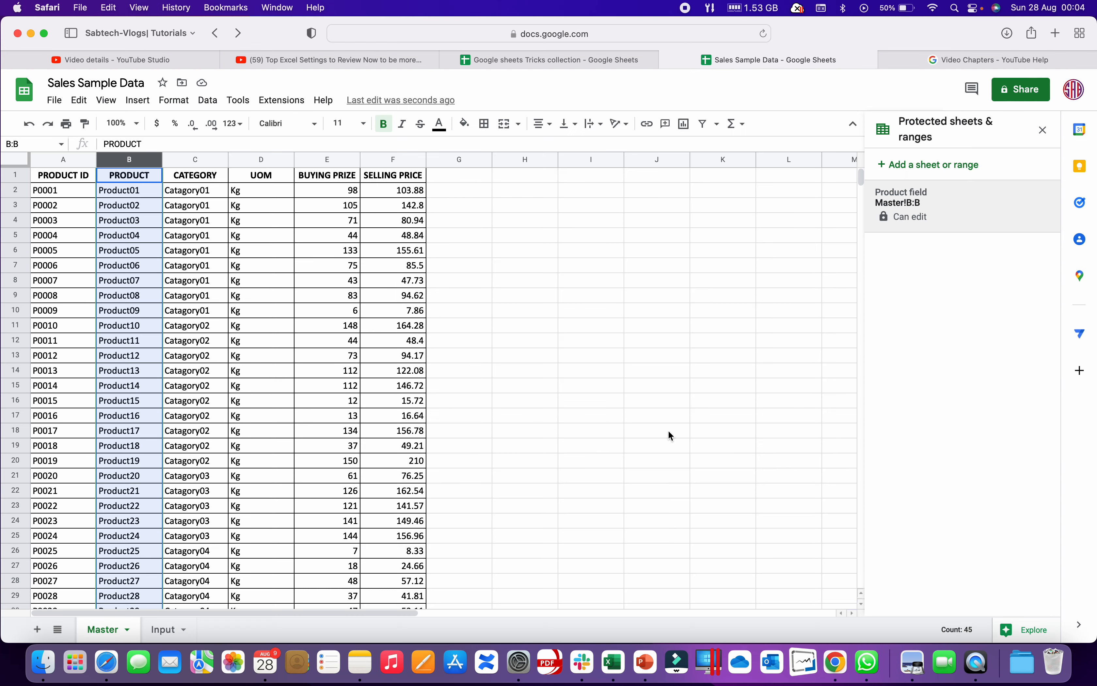
# Step: Review the range and editing permissions of the Product field protection, and close the protection settings
pyautogui.click(912, 217)
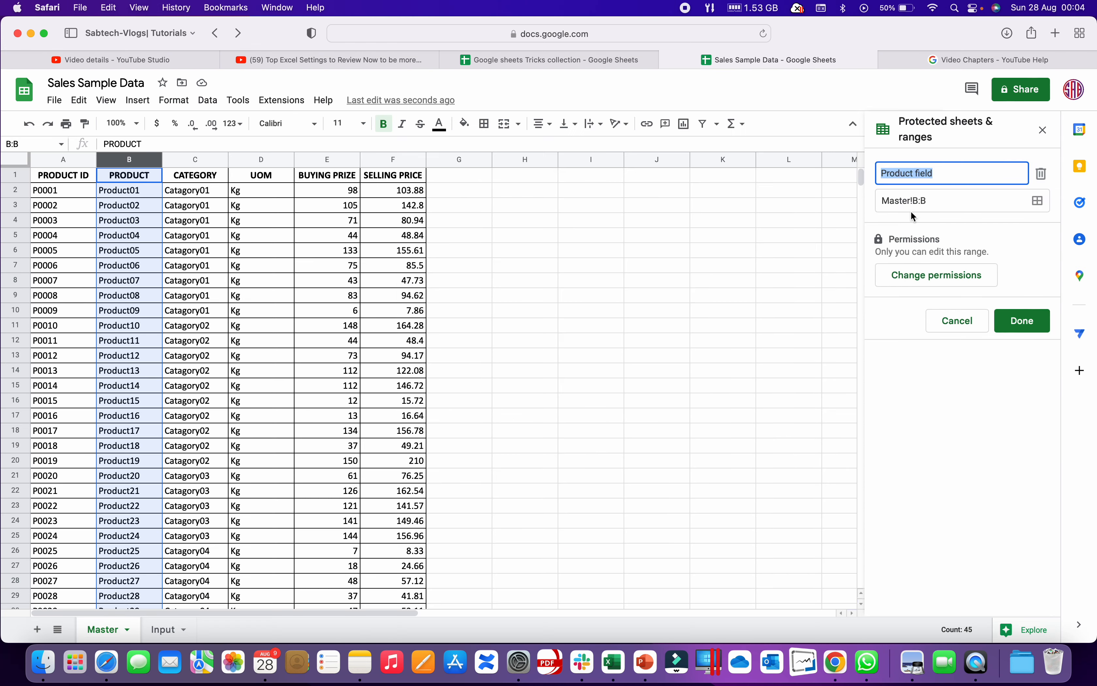
pyautogui.click(954, 285)
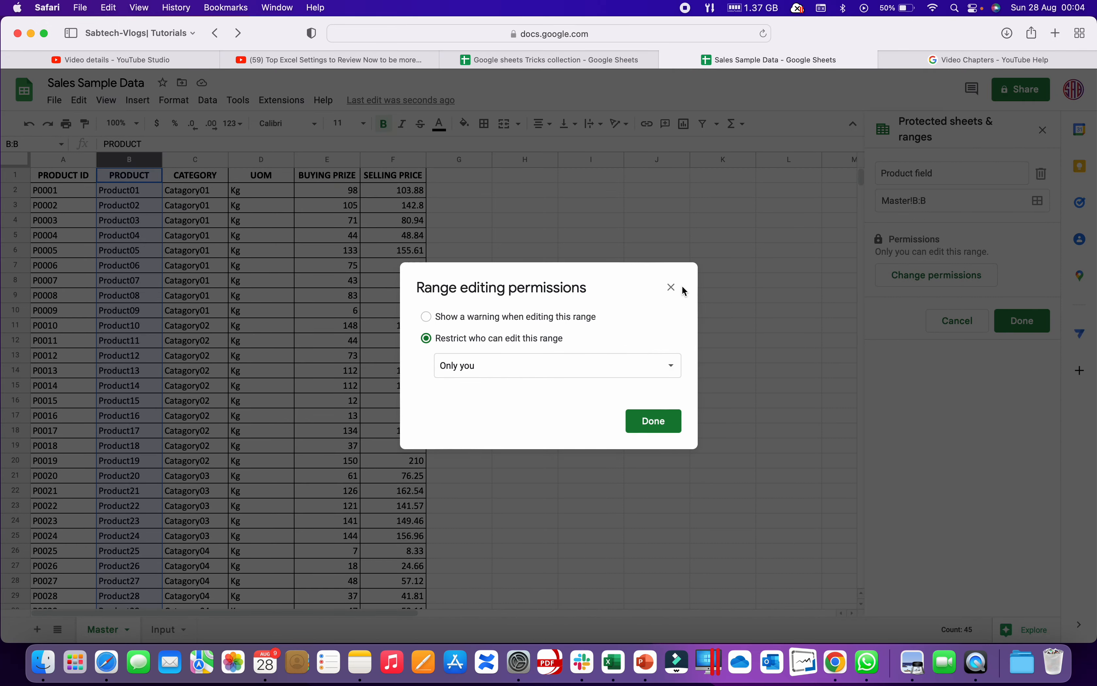
pyautogui.click(671, 287)
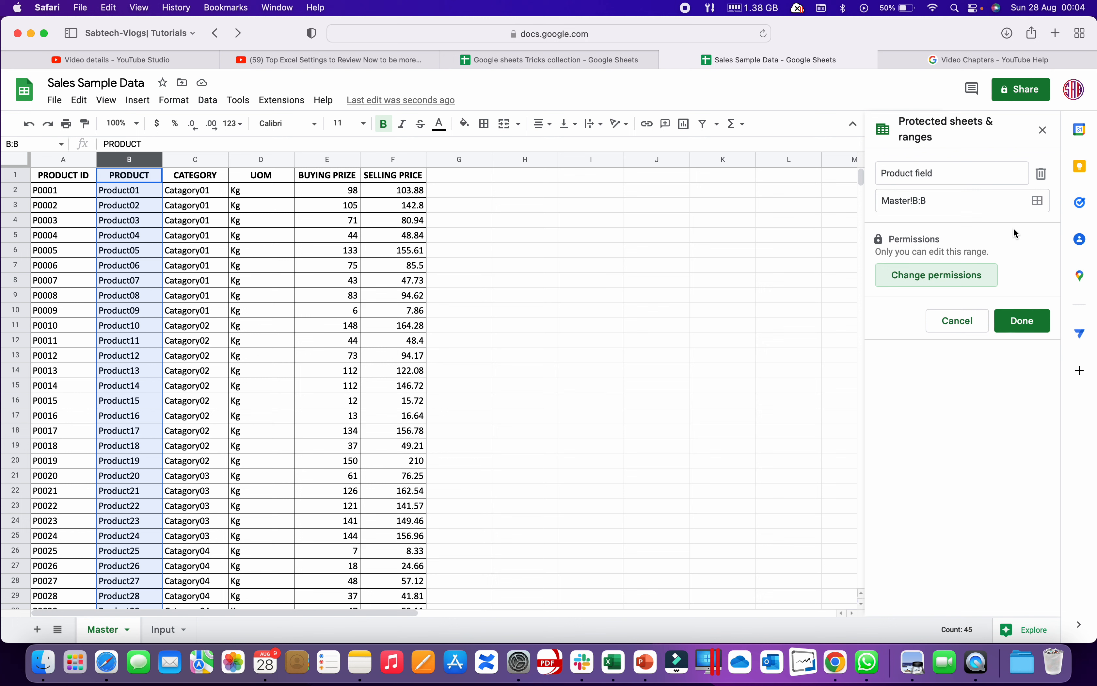
pyautogui.moveTo(914, 202); pyautogui.dragTo(942, 204)
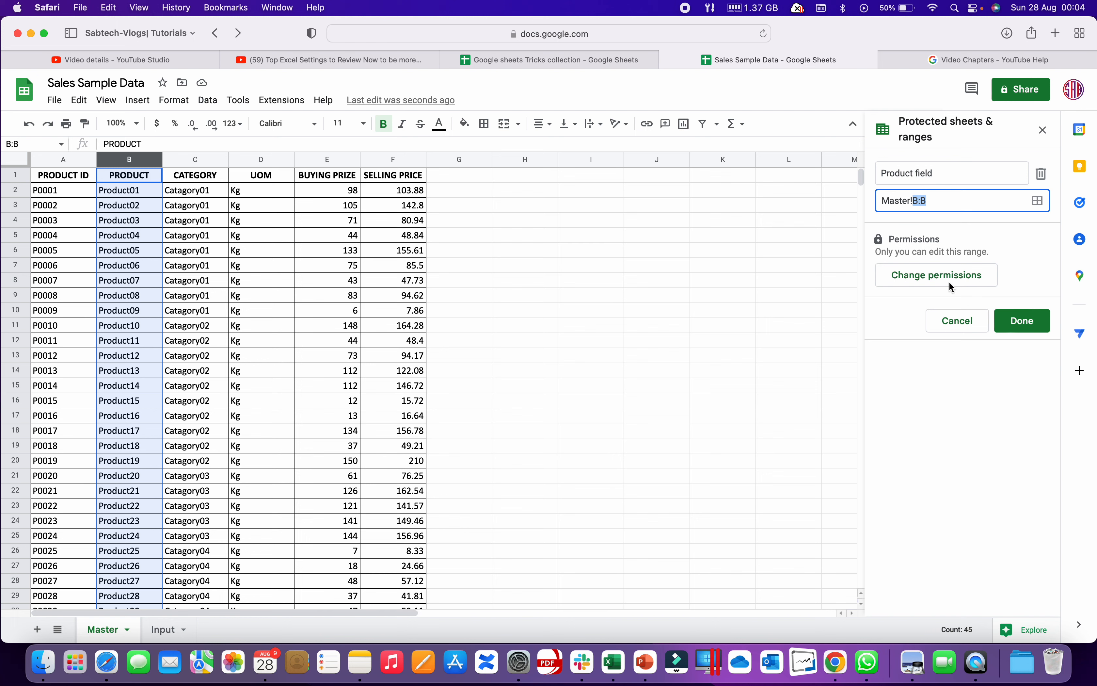
pyautogui.click(1025, 323)
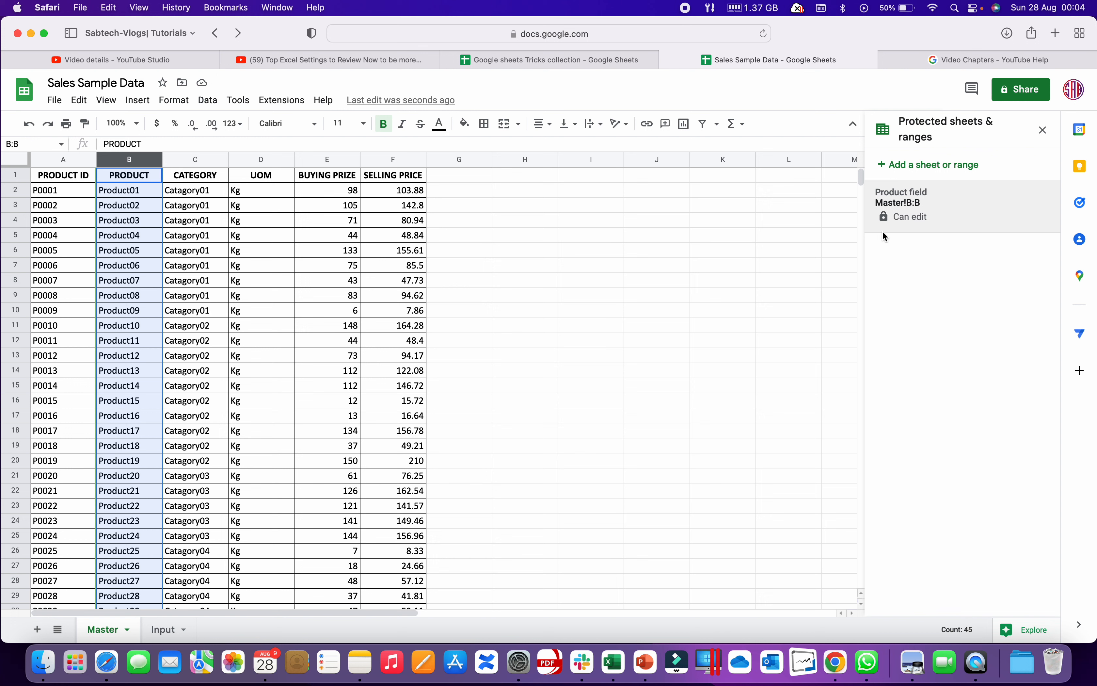
pyautogui.click(1043, 130)
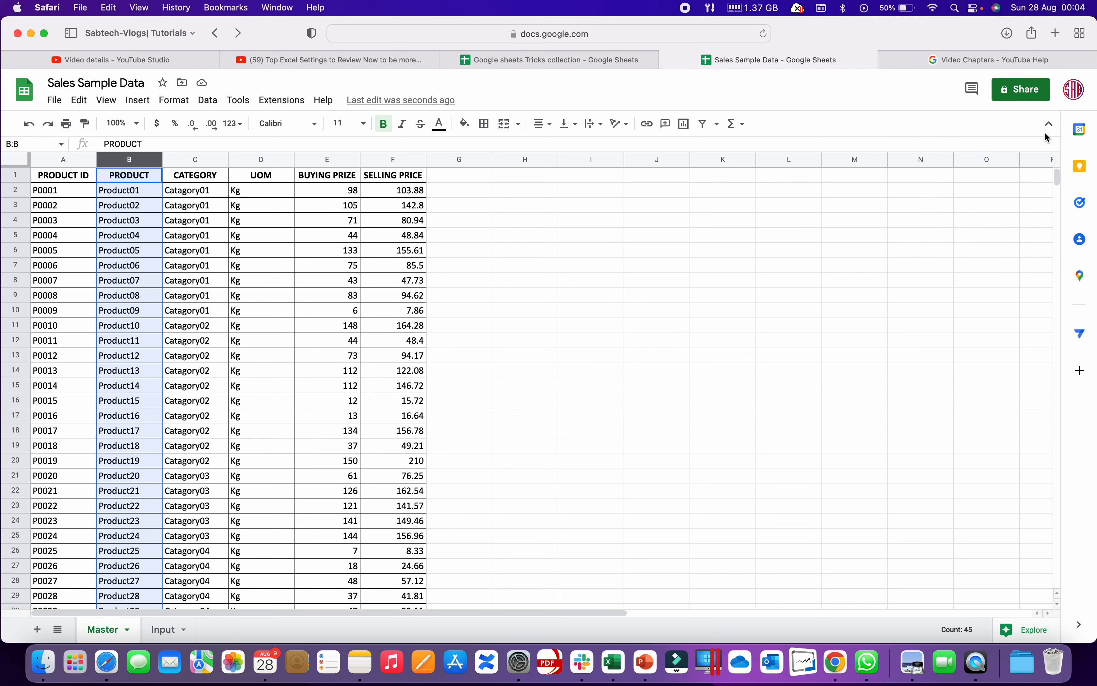
# Step: Reopen the protected sheets and ranges list and switch to the Input sheet
pyautogui.click(411, 450)
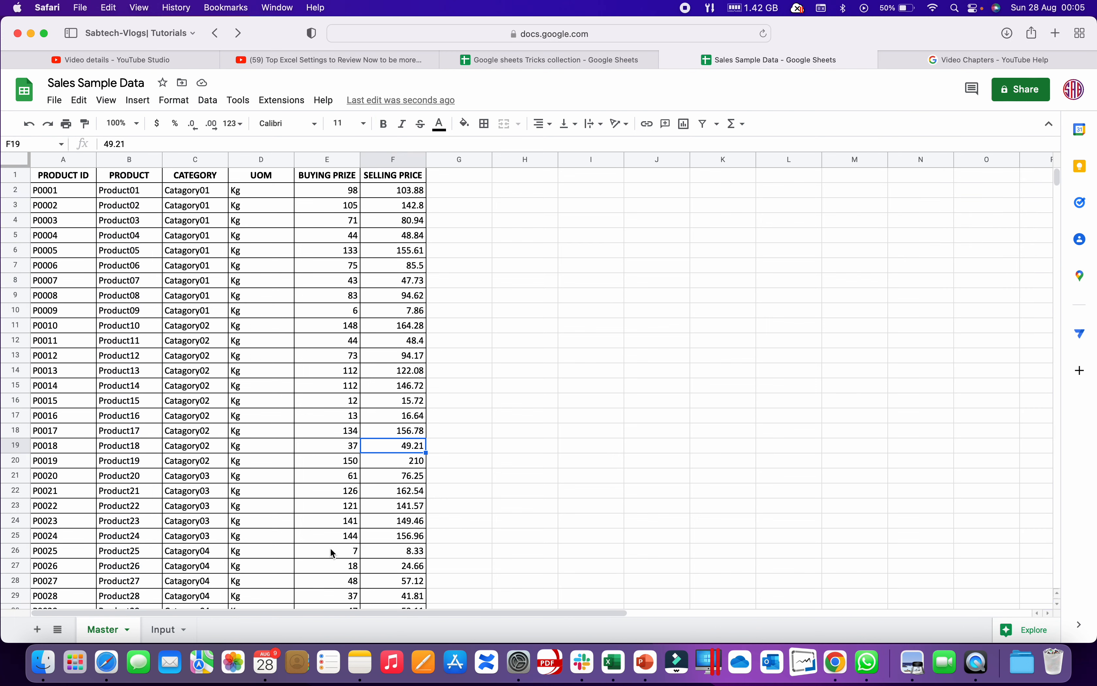
pyautogui.click(211, 105)
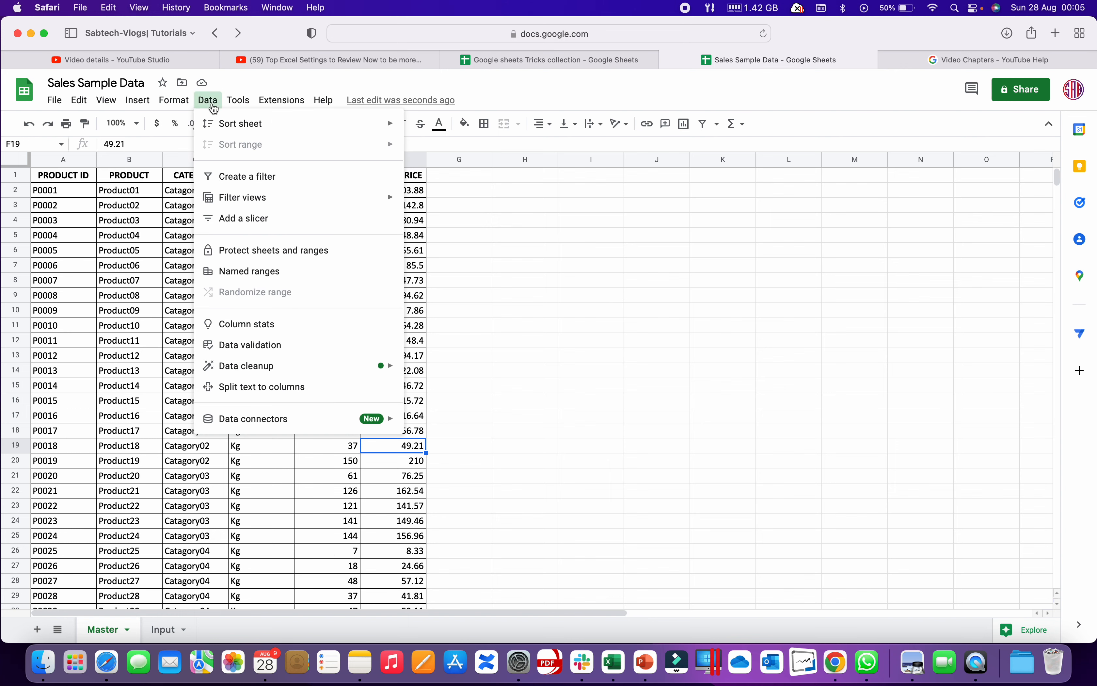
pyautogui.click(256, 251)
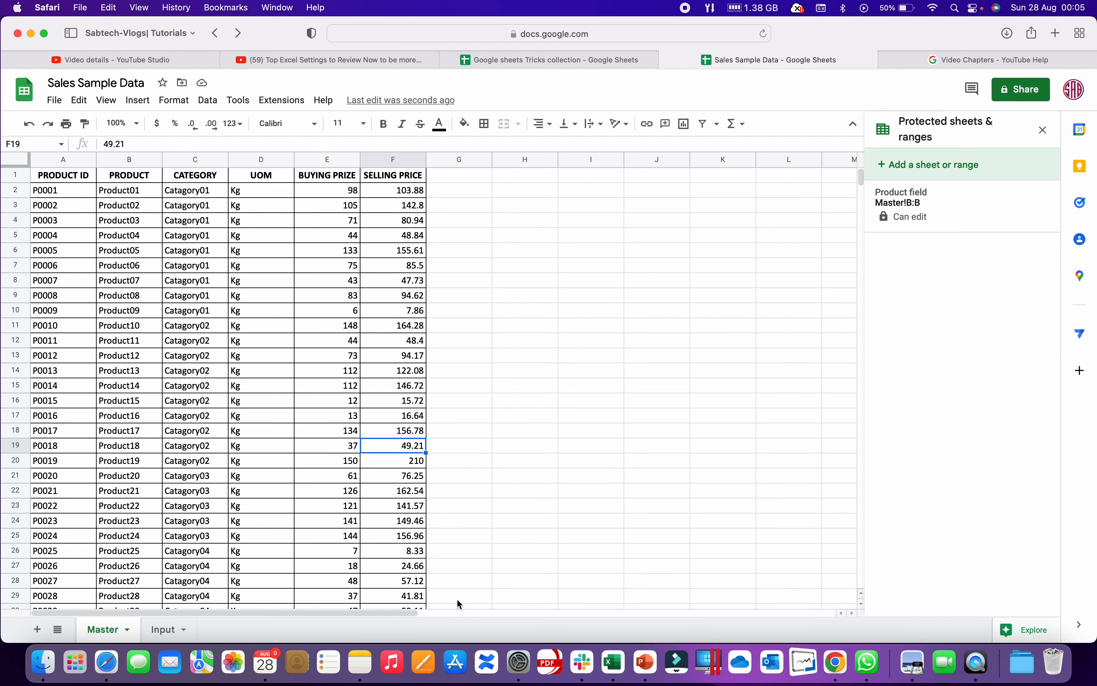
pyautogui.click(168, 630)
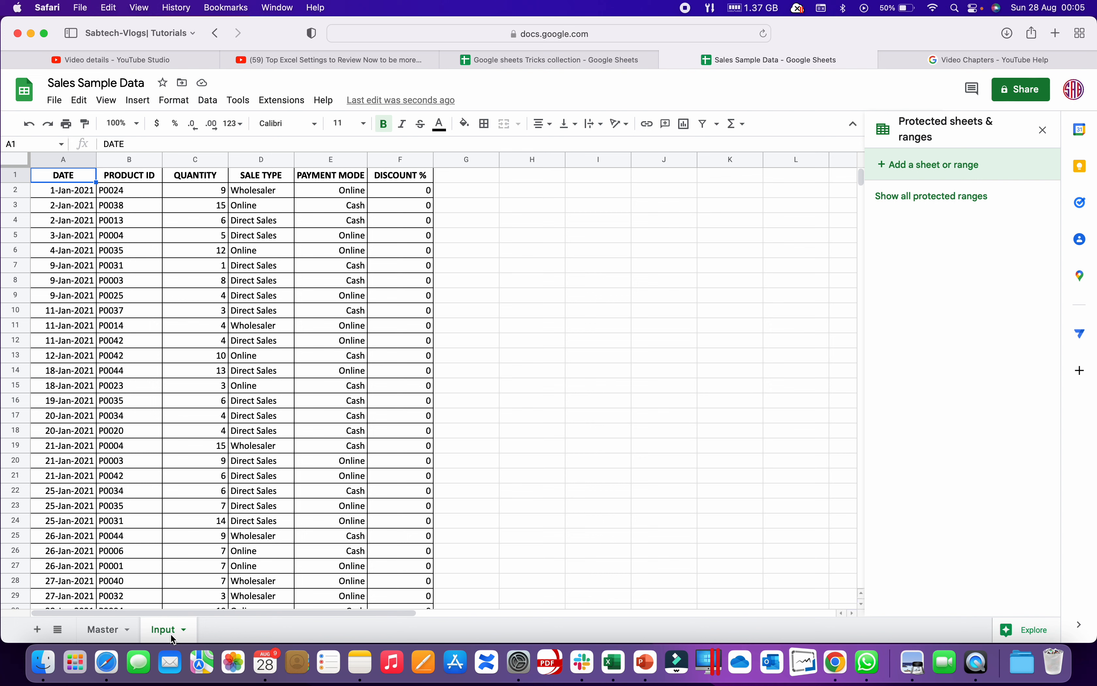
# Step: Start a new protection for the whole Input sheet, with Input chosen as the sheet to protect
pyautogui.rightClick(166, 627)
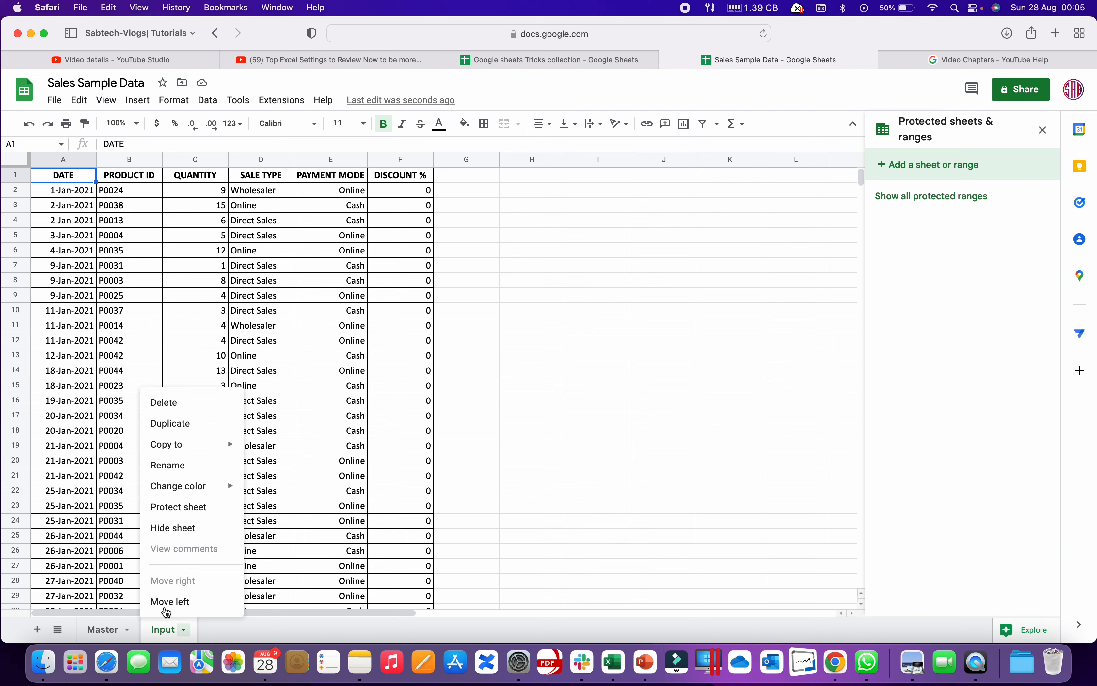
pyautogui.click(180, 506)
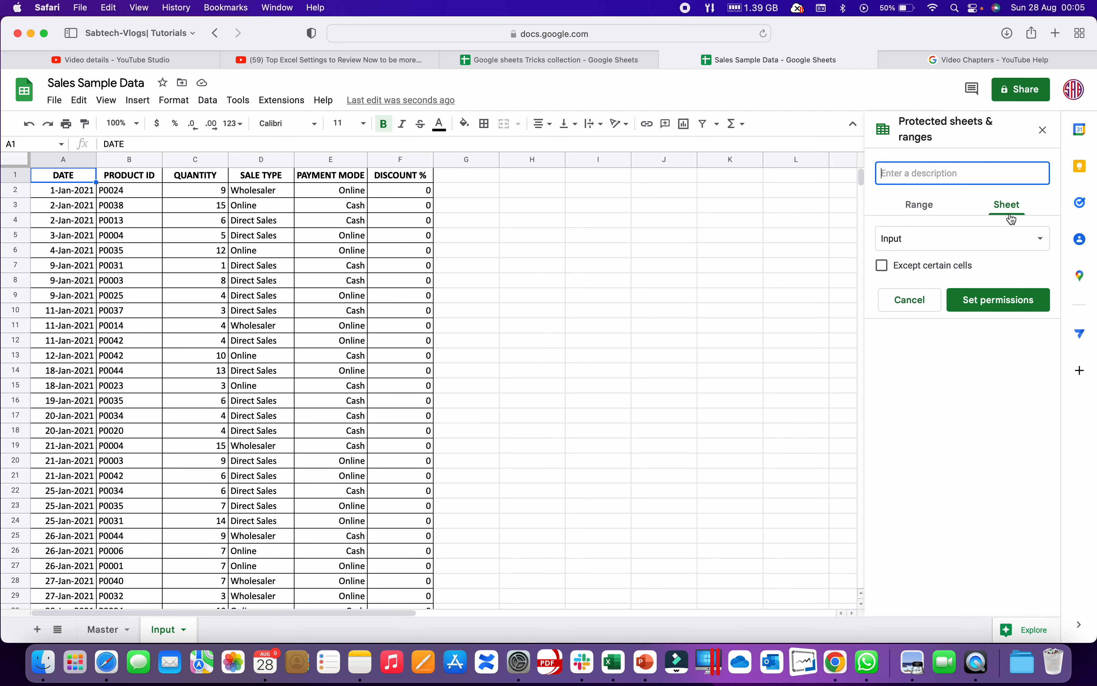
pyautogui.click(932, 202)
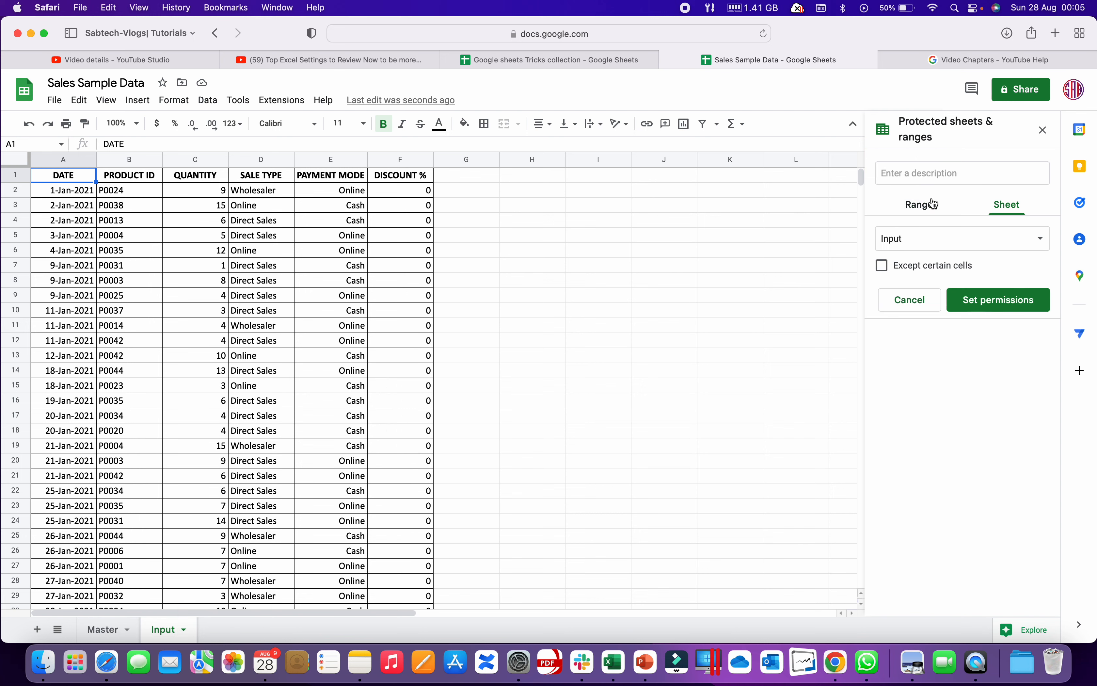
pyautogui.click(1017, 211)
pyautogui.click(972, 238)
pyautogui.click(919, 218)
pyautogui.click(1016, 239)
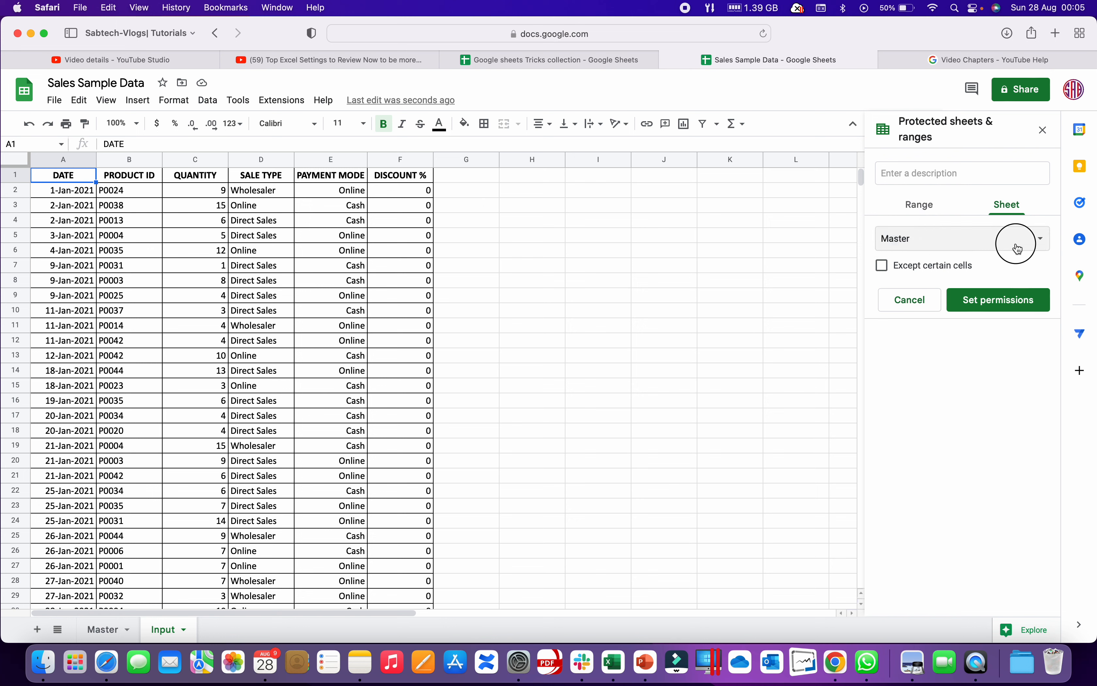
pyautogui.click(918, 255)
# Step: Exempt the DISCOUNT % column (F:F) and the SALE TYPE column (D:D) from the Input sheet's protection
pyautogui.click(884, 266)
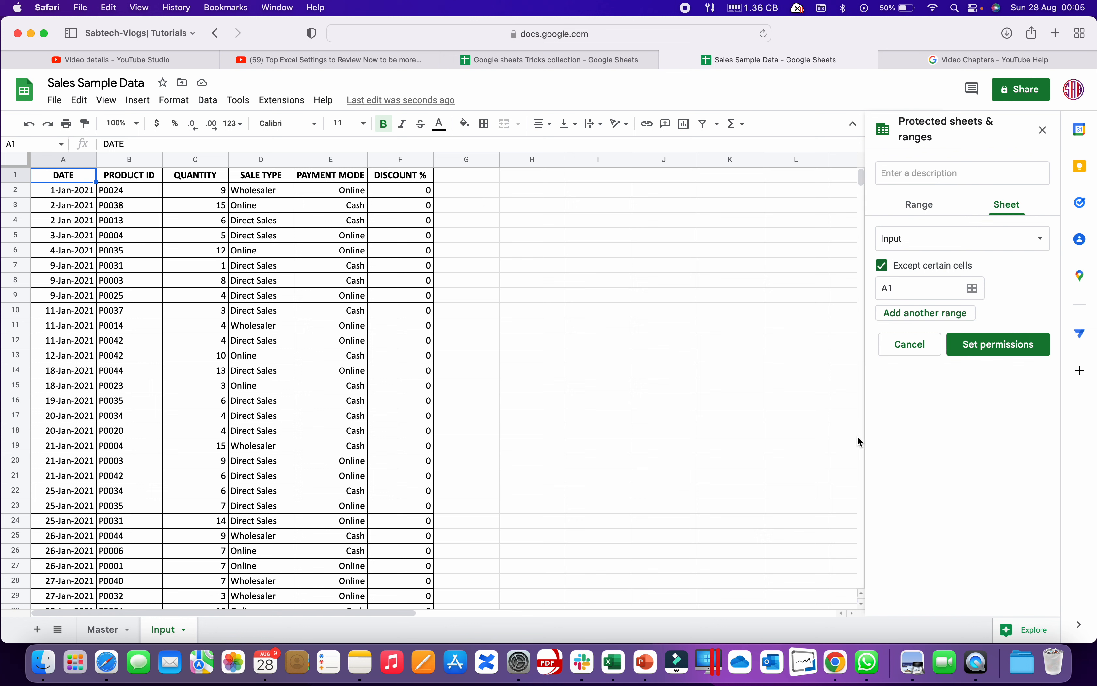
pyautogui.click(973, 289)
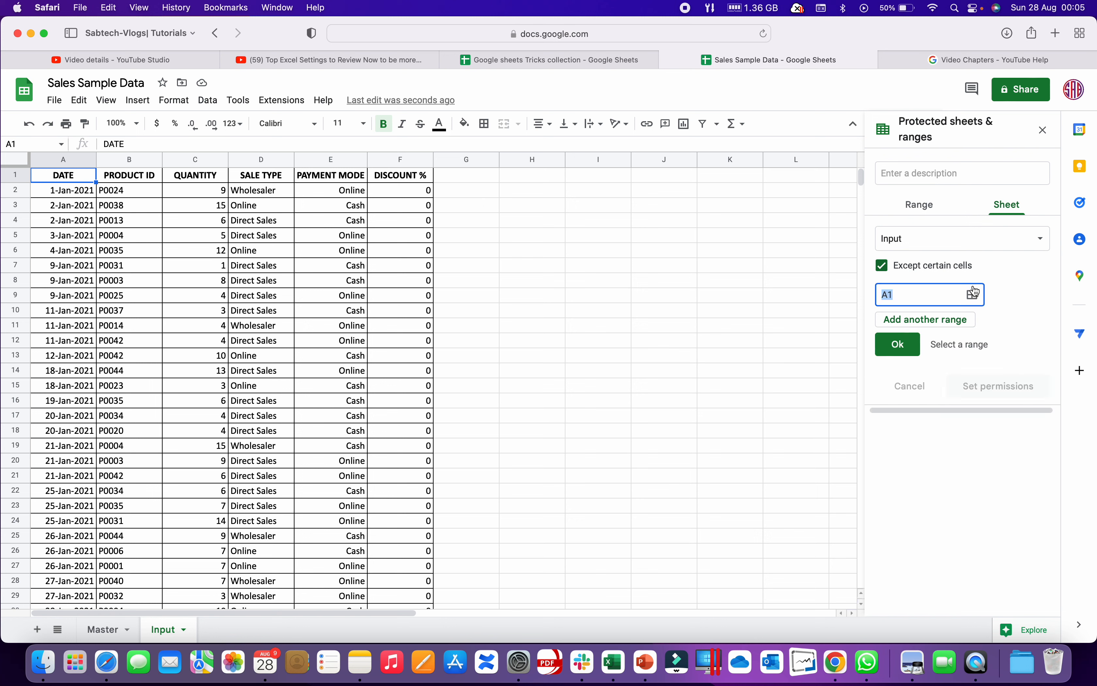
pyautogui.click(408, 160)
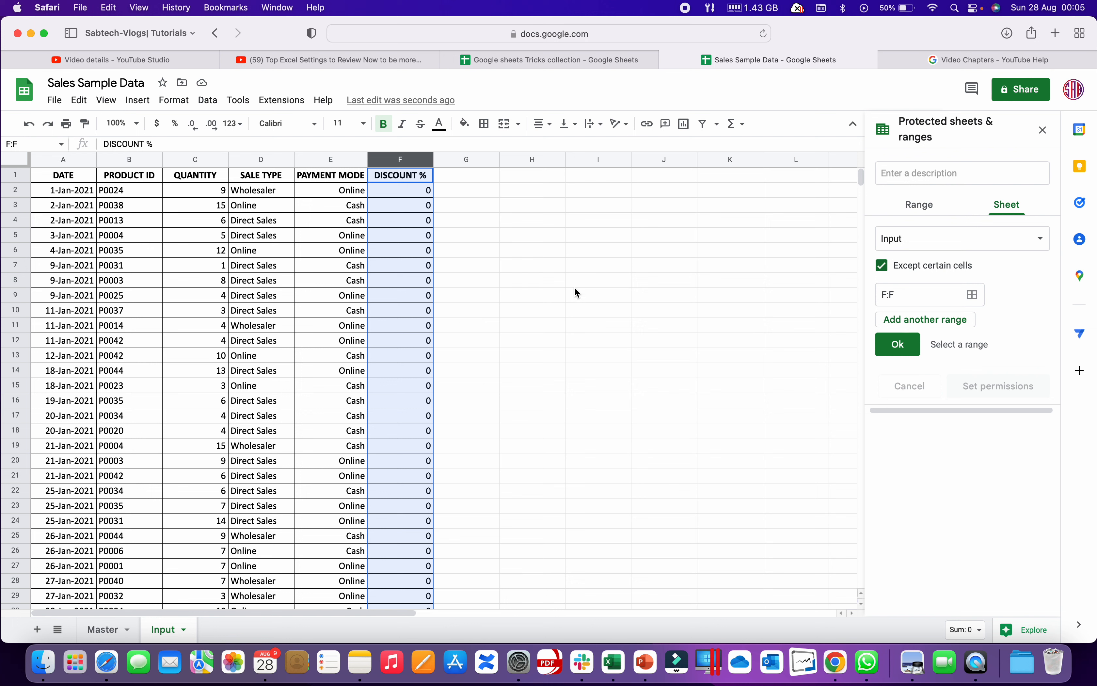
pyautogui.click(952, 319)
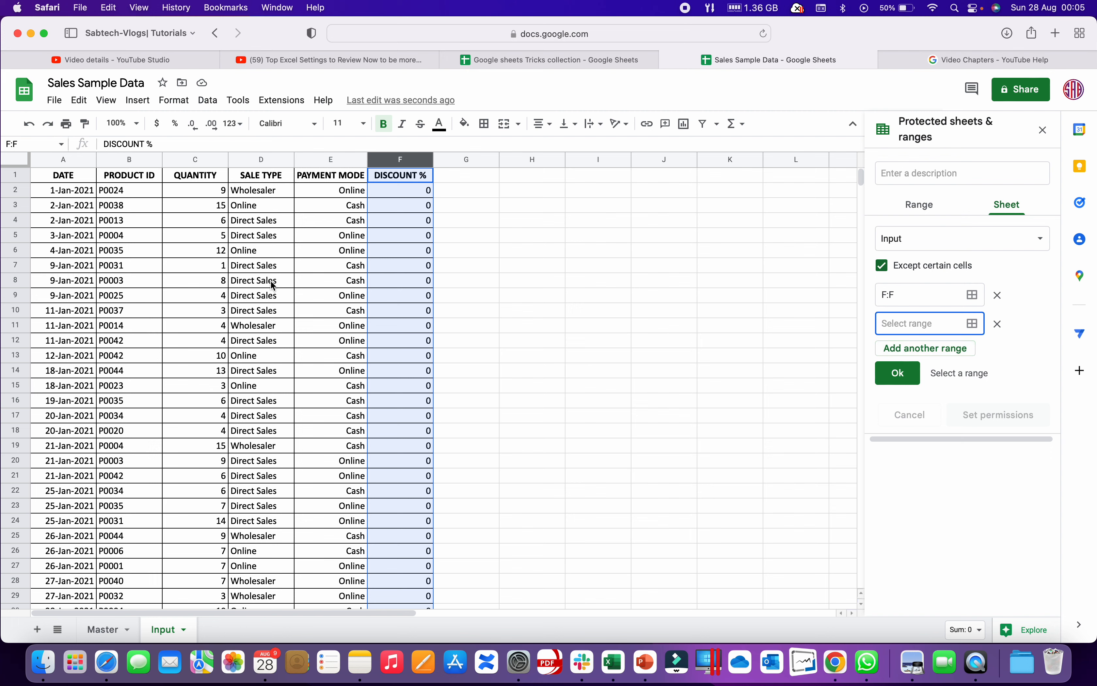
pyautogui.click(250, 159)
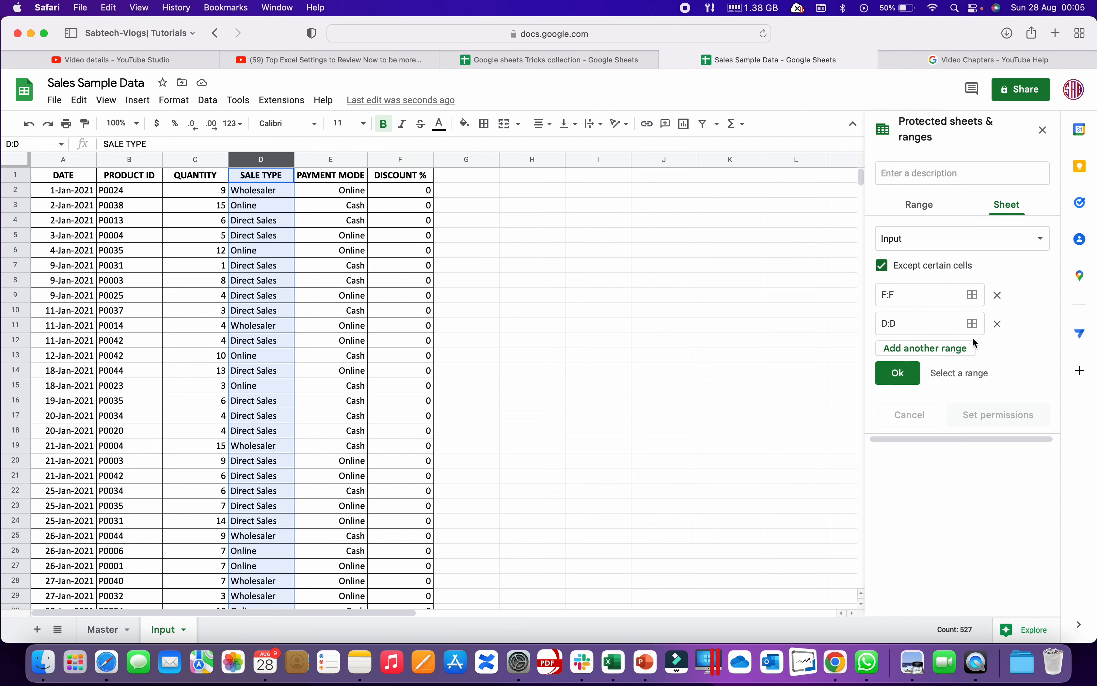
pyautogui.click(900, 375)
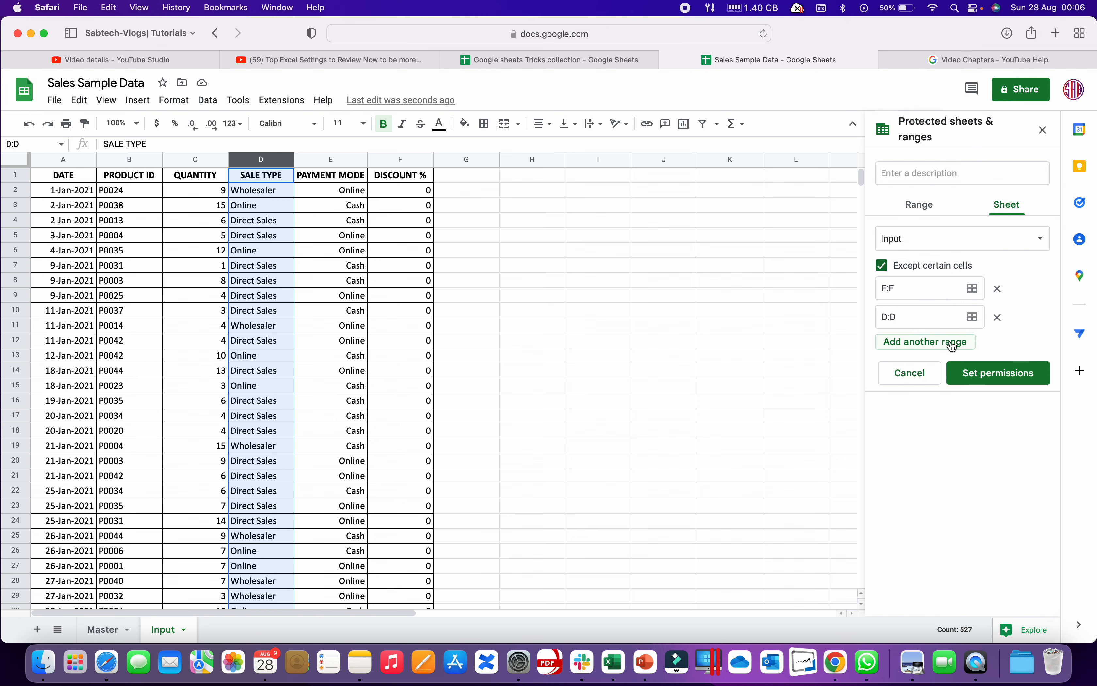
# Step: Restrict editing of the protected Input sheet with the Custom option, adding a second person by e-mail and sharing the spreadsheet as Editor
pyautogui.click(975, 372)
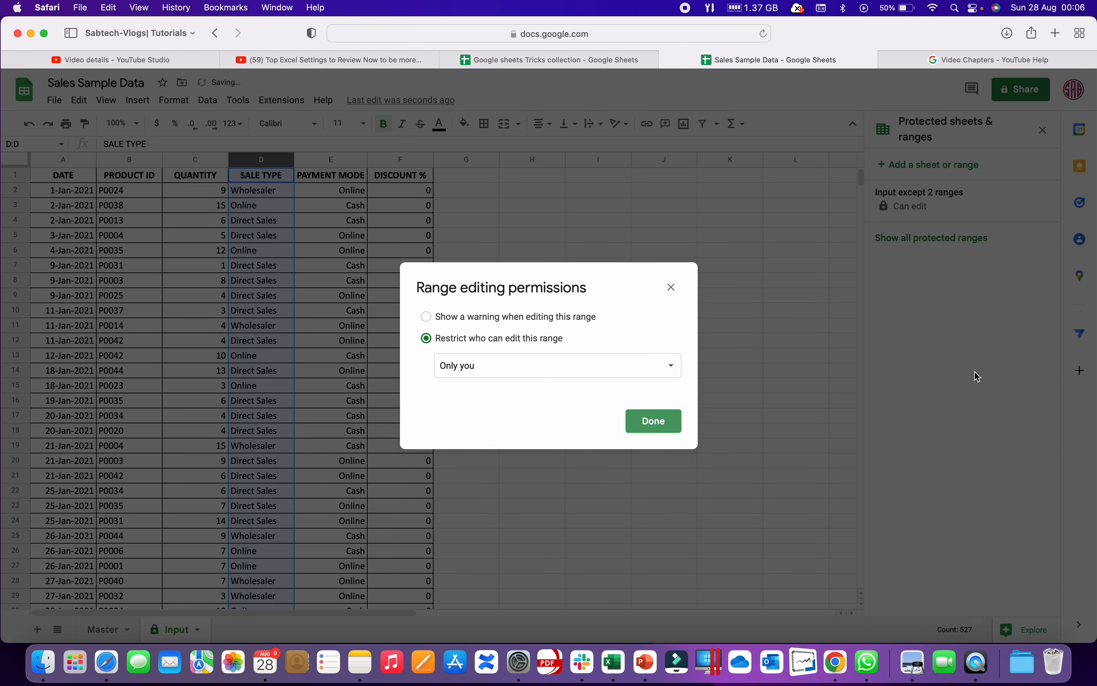
pyautogui.click(521, 378)
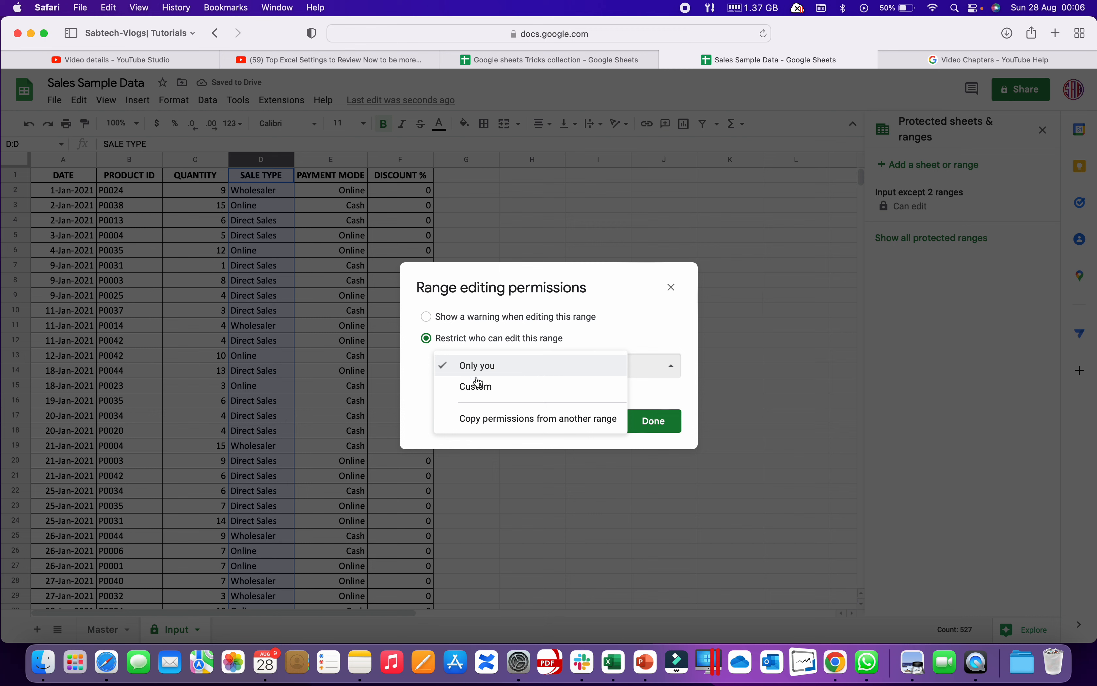
pyautogui.click(488, 384)
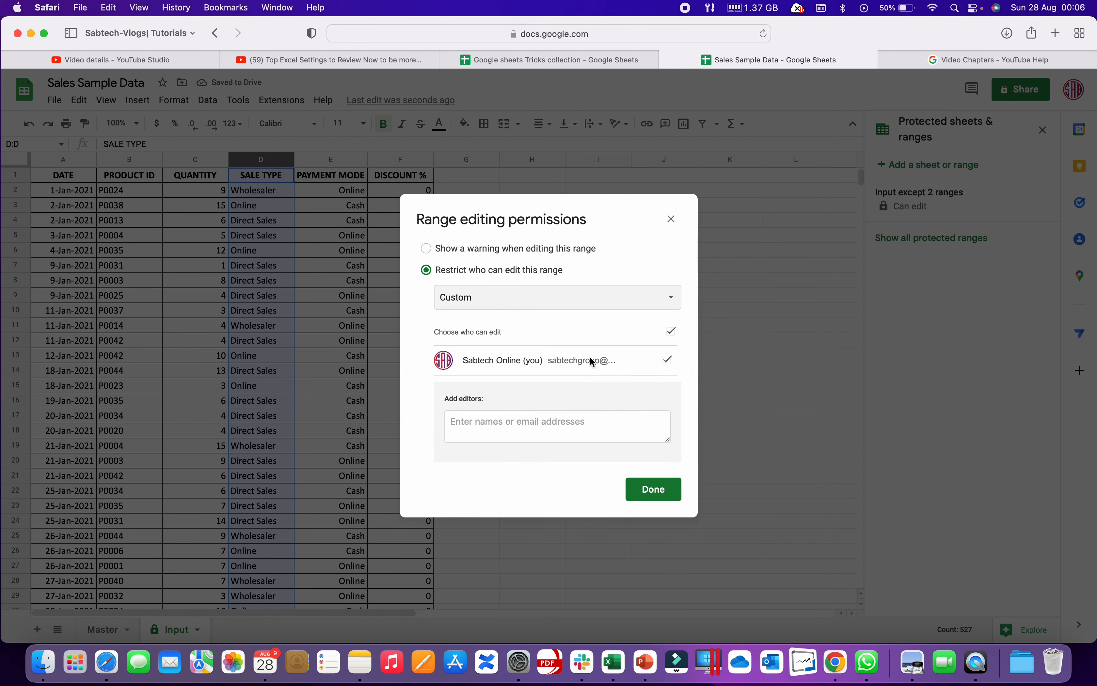
pyautogui.click(520, 432)
pyautogui.write('sabi')
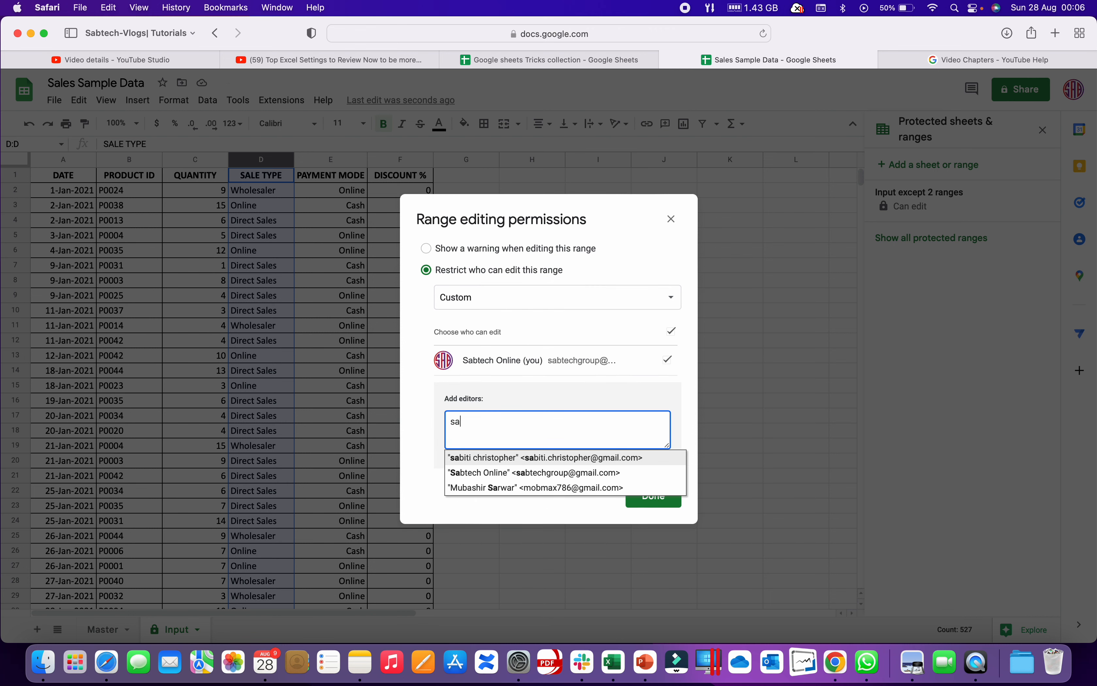
pyautogui.click(552, 459)
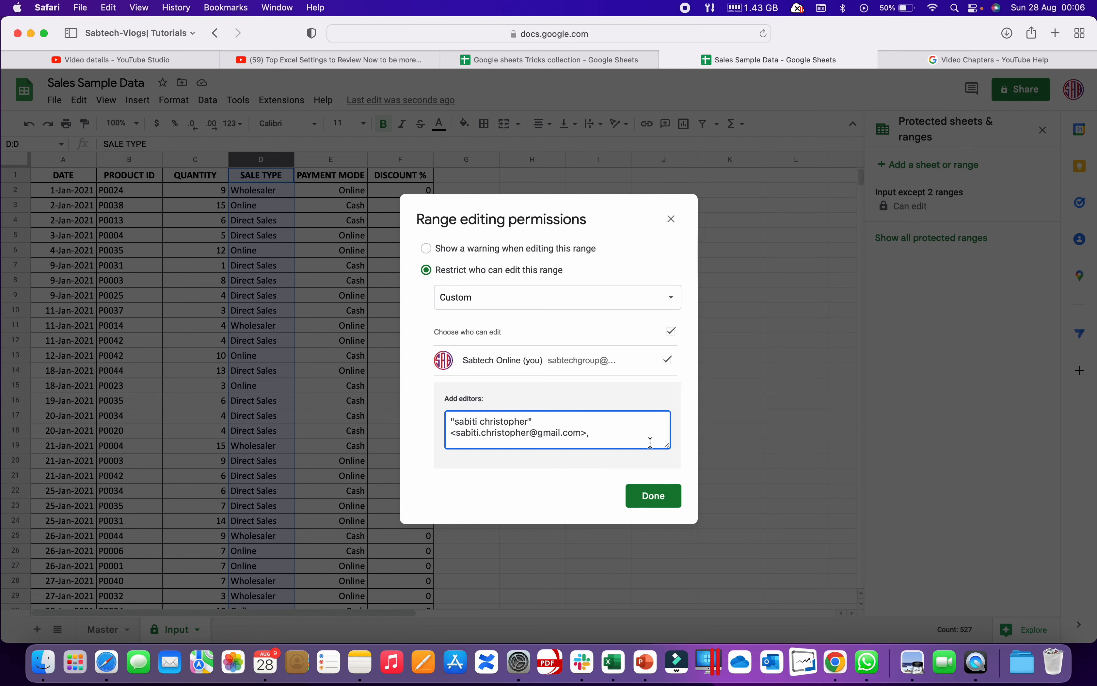
pyautogui.click(665, 507)
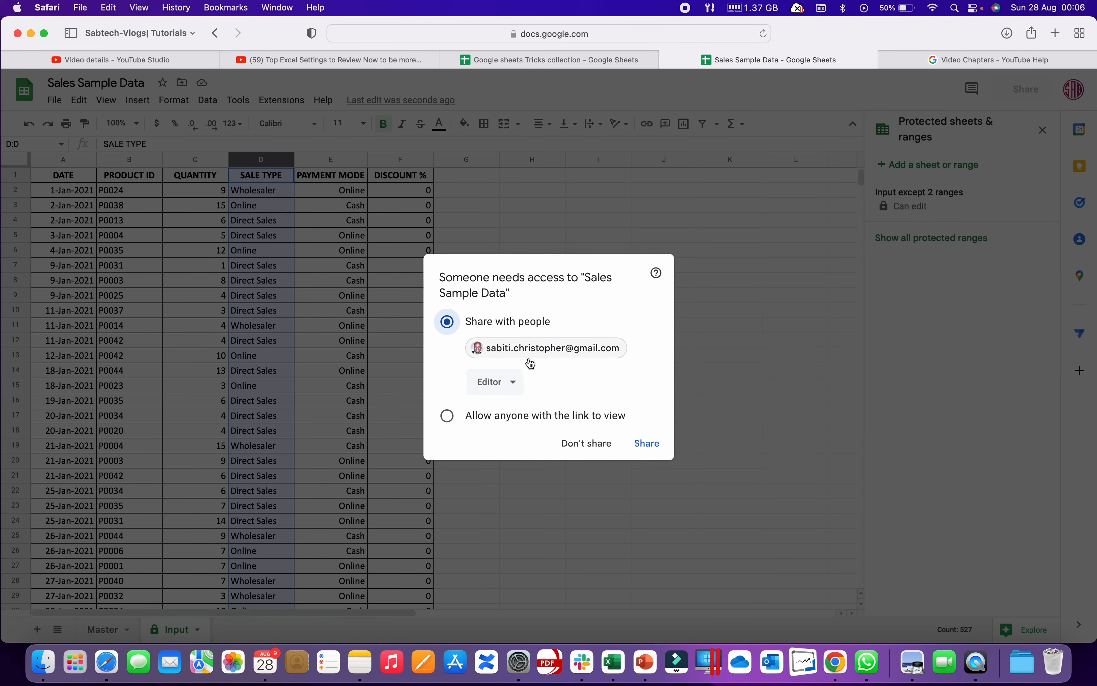
pyautogui.click(647, 445)
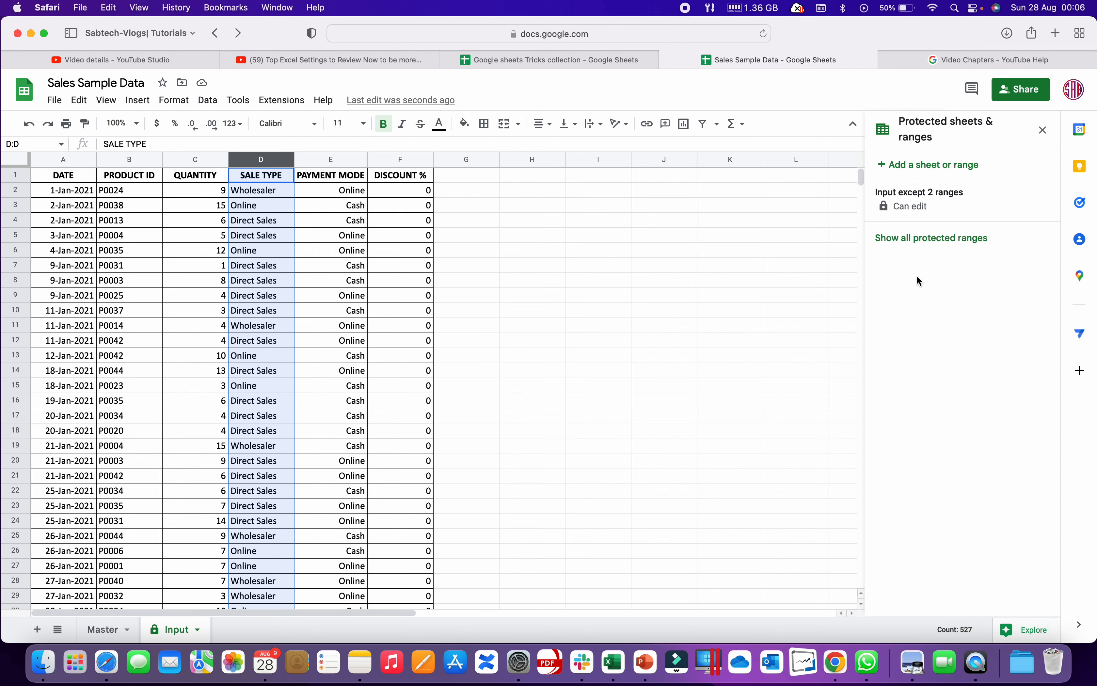
# Step: Review the excepted ranges and the allowed editors of the Input sheet protection, and close the protection settings
pyautogui.click(918, 208)
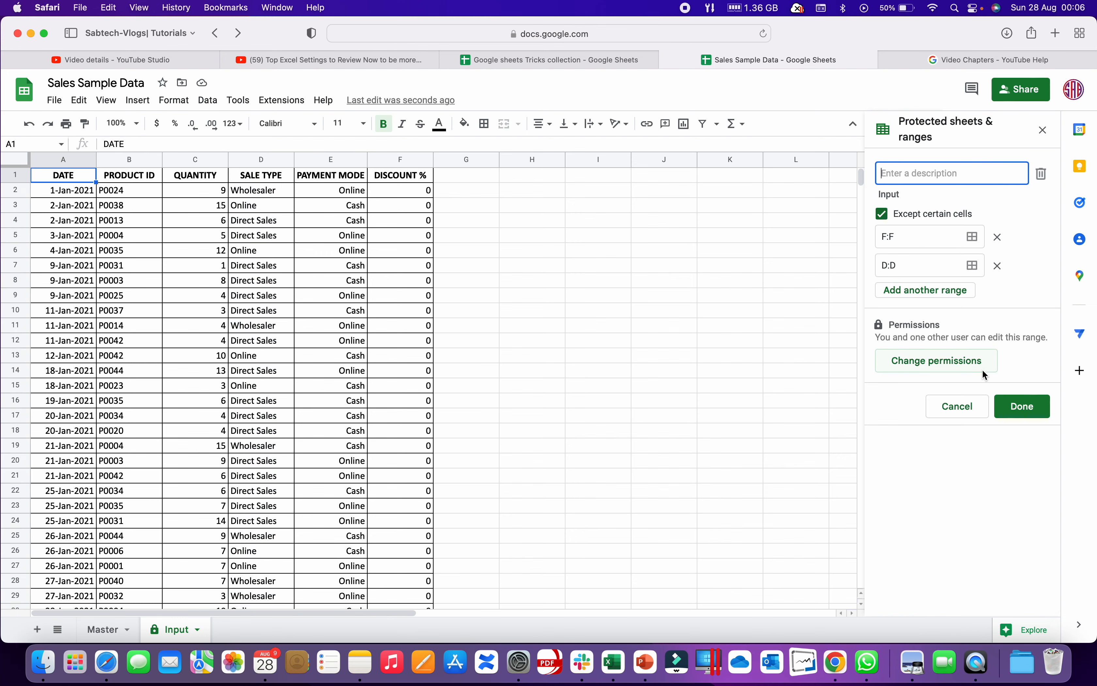
pyautogui.click(971, 367)
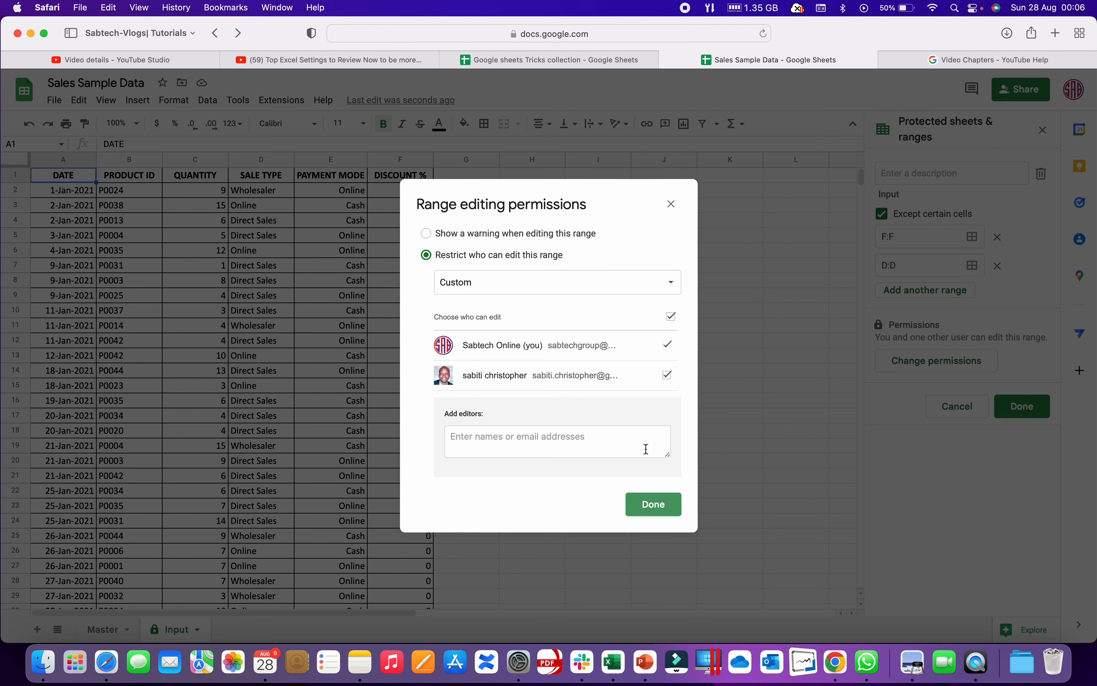
pyautogui.click(666, 507)
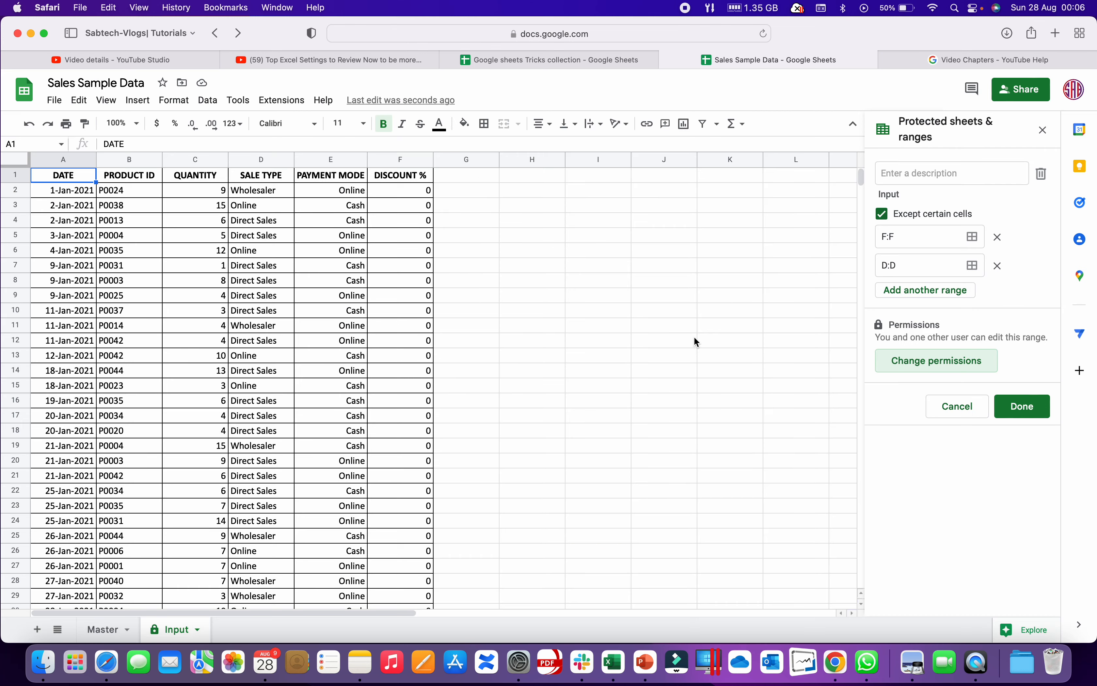
pyautogui.click(694, 341)
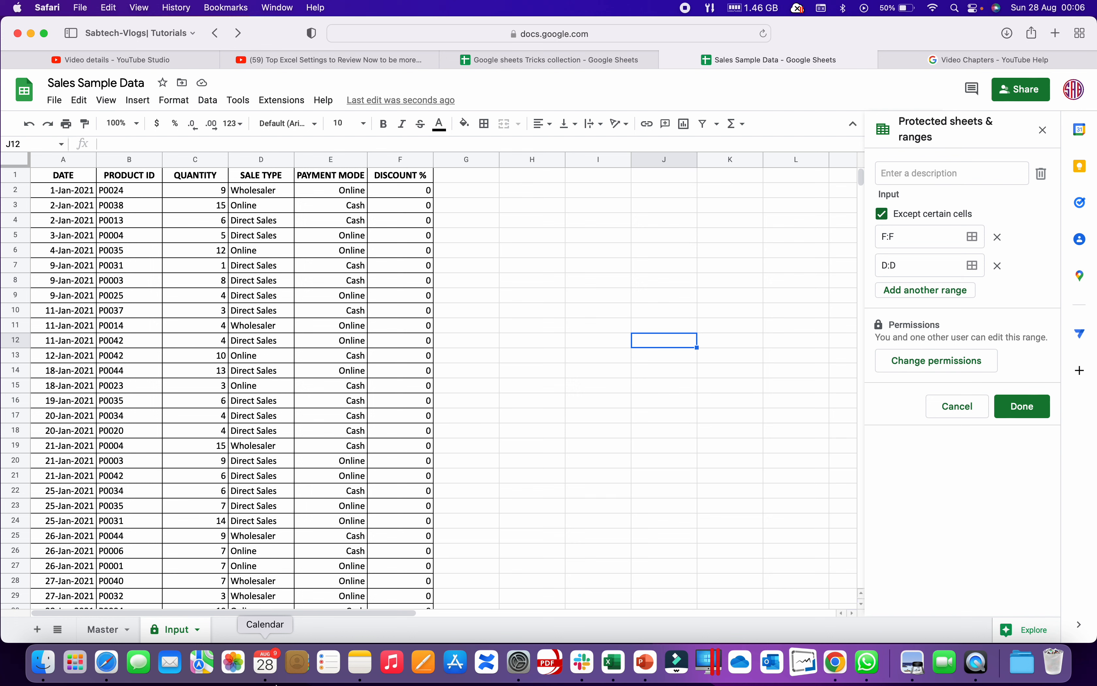
pyautogui.click(1042, 130)
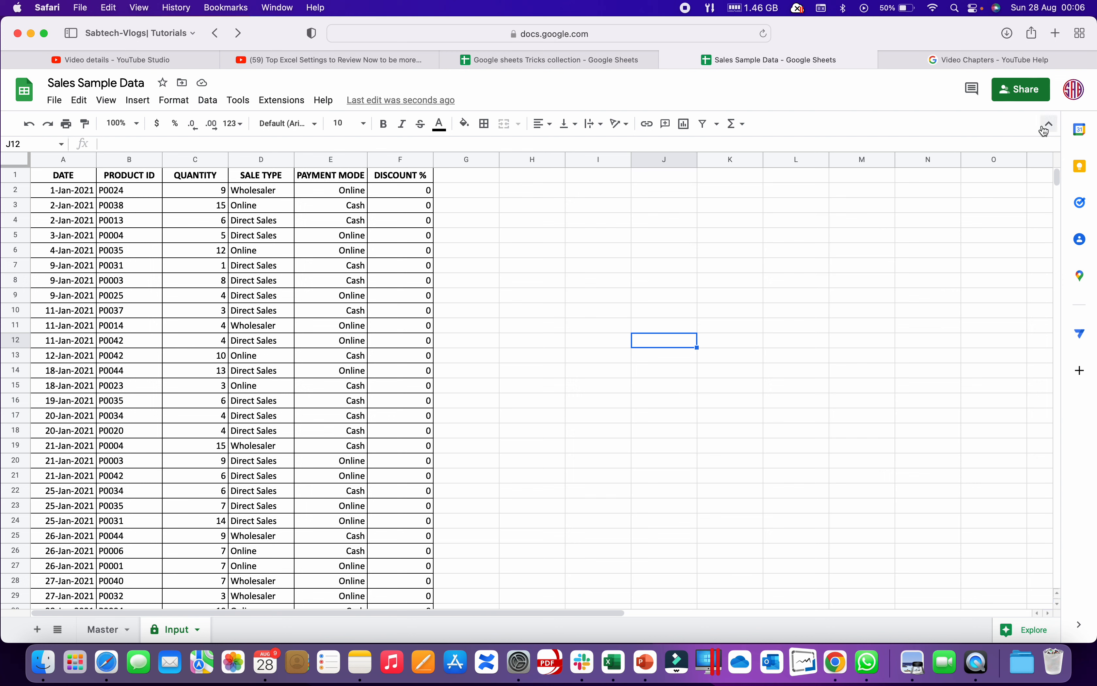
pyautogui.click(447, 419)
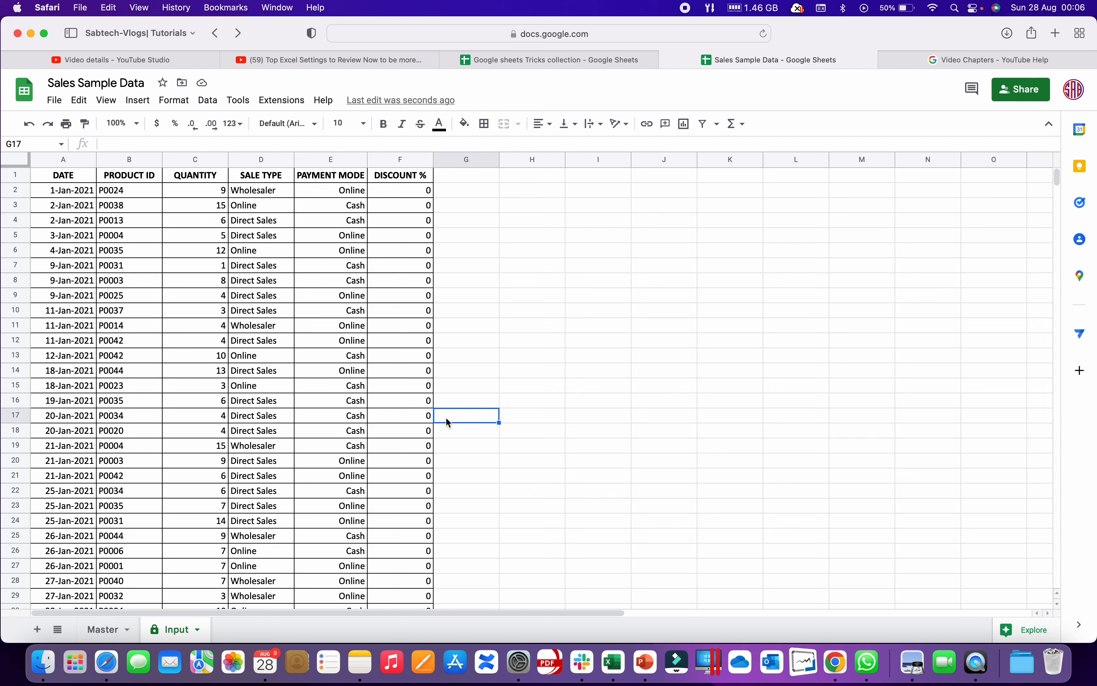
# Step: Reopen the protected sheets and ranges list and show all protected ranges in the spreadsheet
pyautogui.click(211, 103)
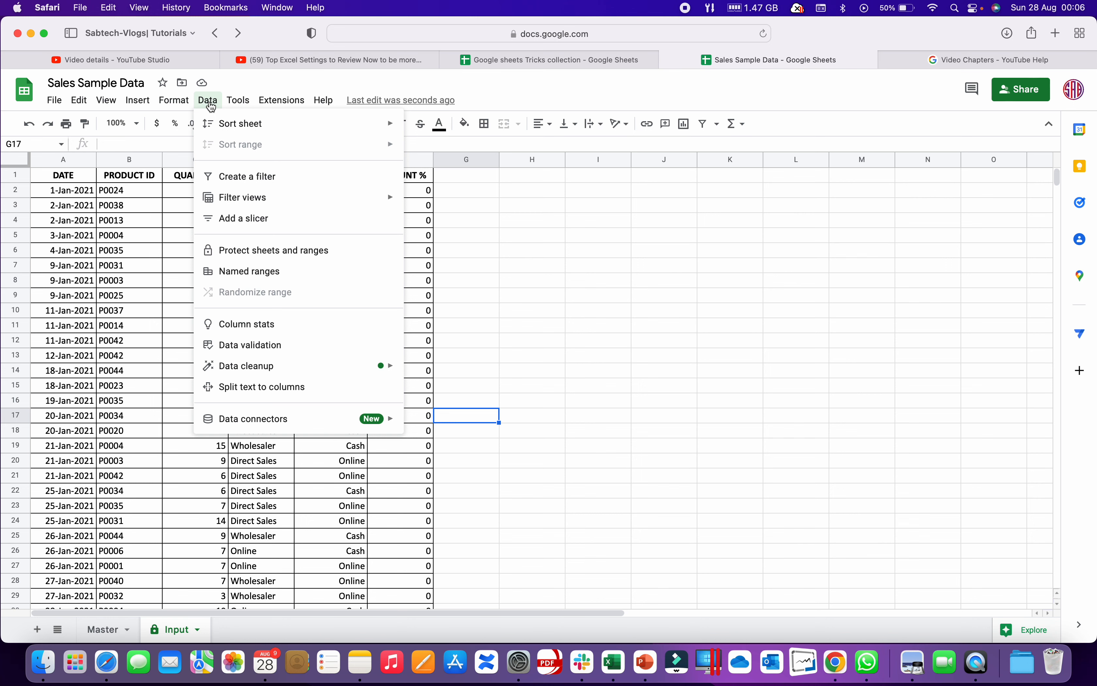
pyautogui.click(246, 251)
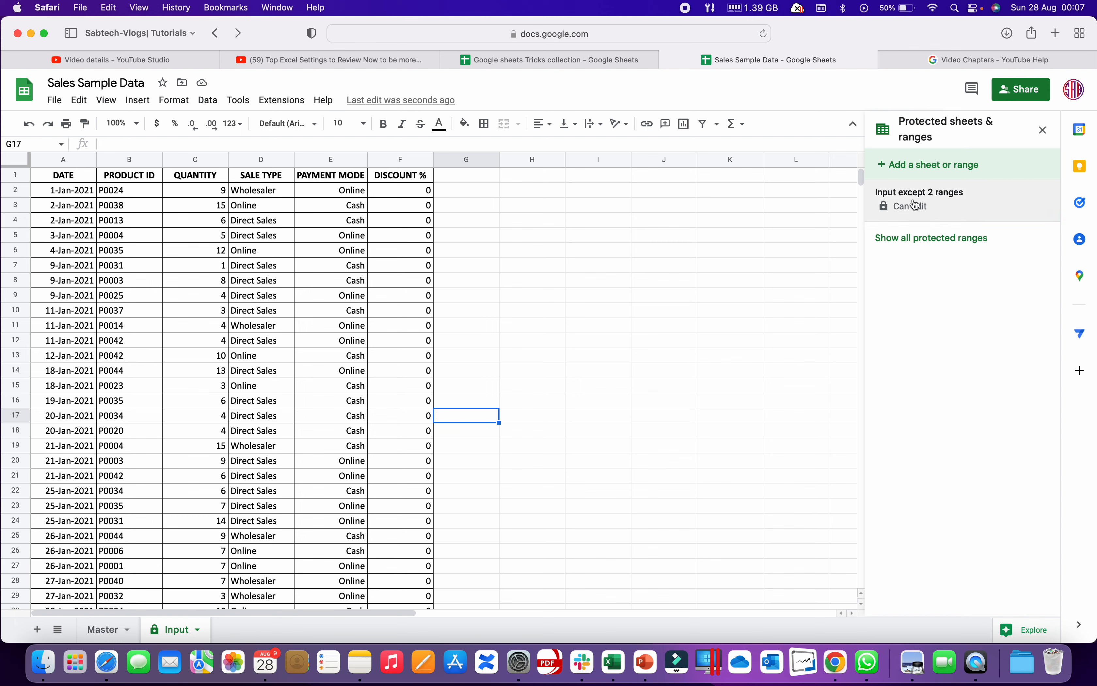
pyautogui.click(930, 242)
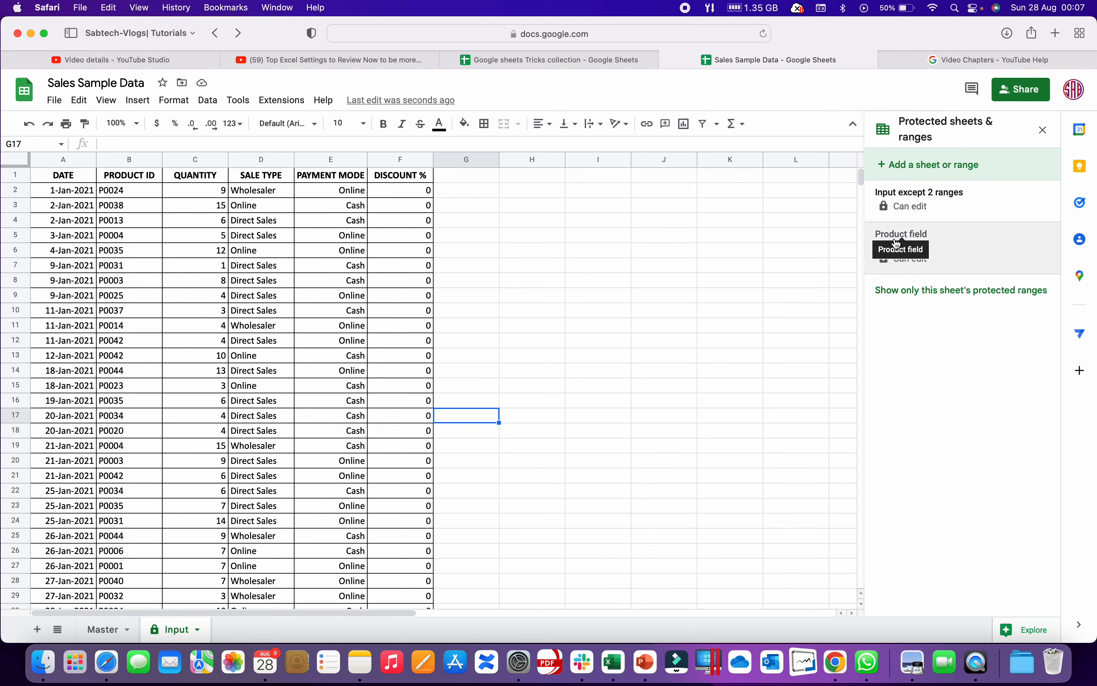
# Step: Remove the protection from the Input sheet and confirm the removal
pyautogui.click(920, 195)
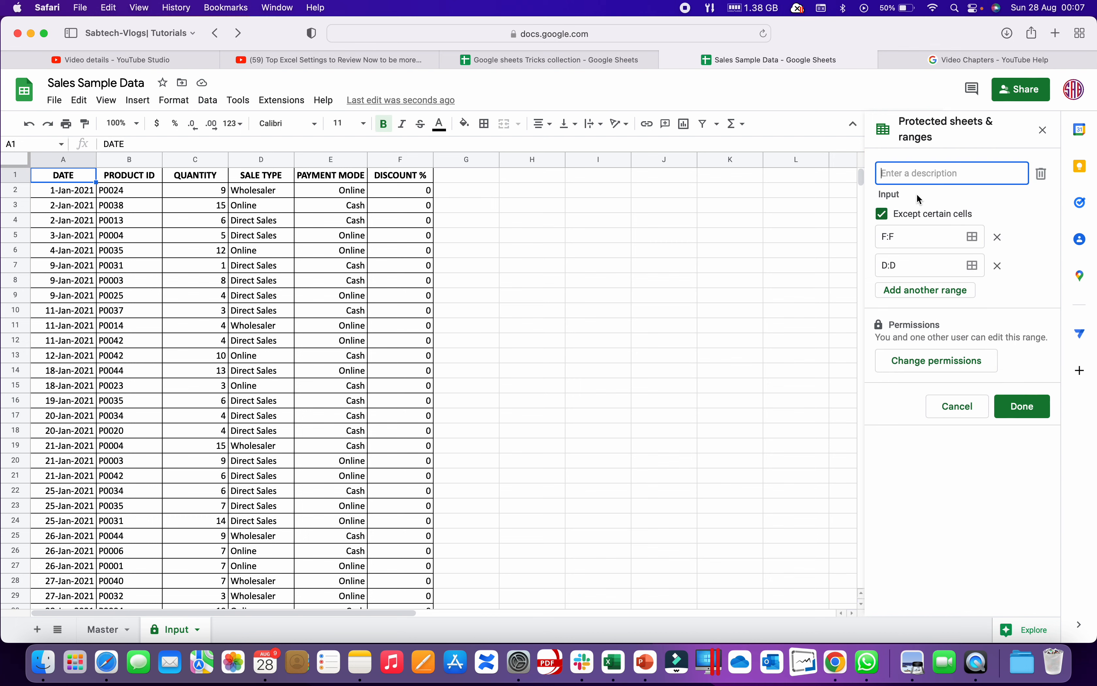
pyautogui.click(1042, 182)
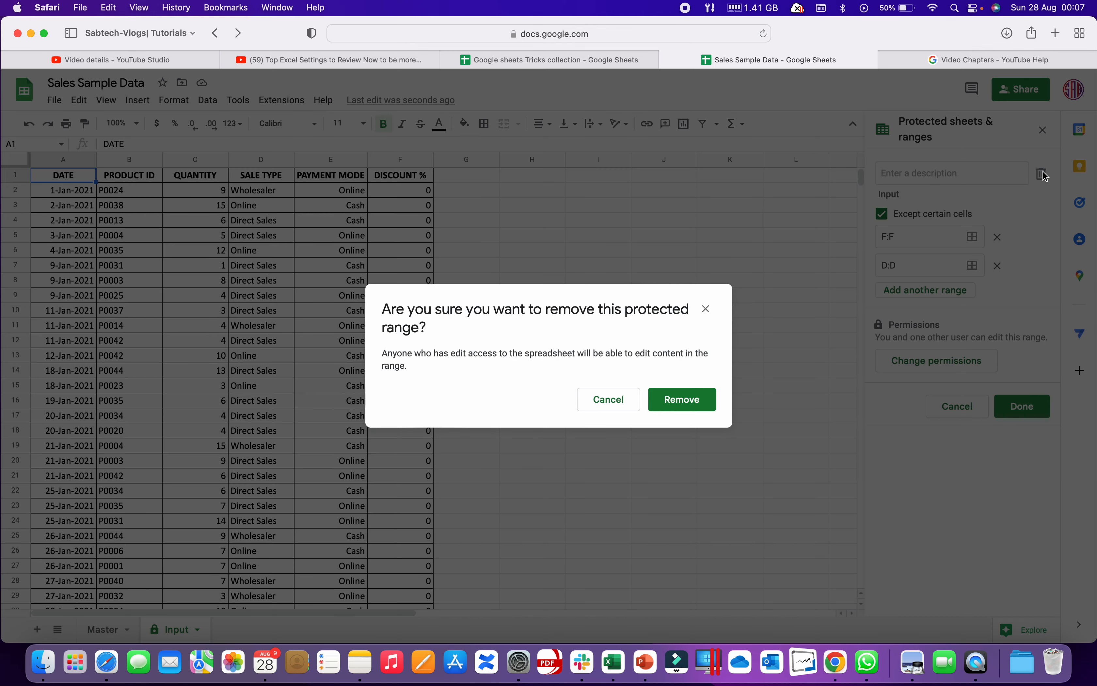
pyautogui.moveTo(404, 310); pyautogui.dragTo(485, 297)
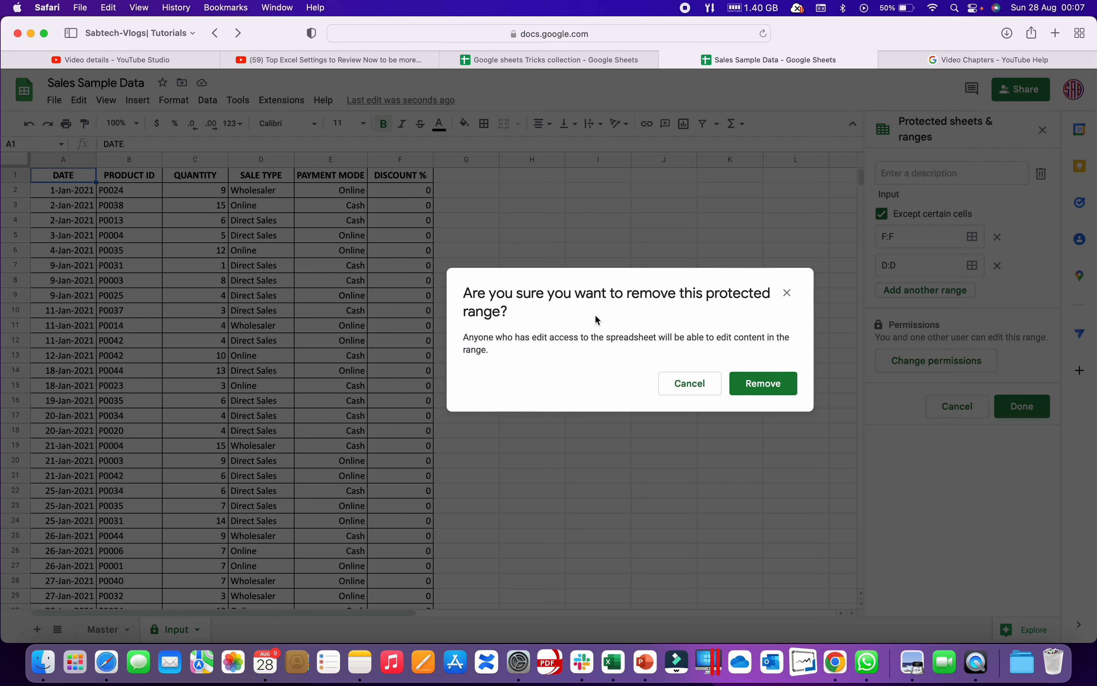
pyautogui.click(499, 340)
pyautogui.moveTo(498, 340); pyautogui.dragTo(598, 349)
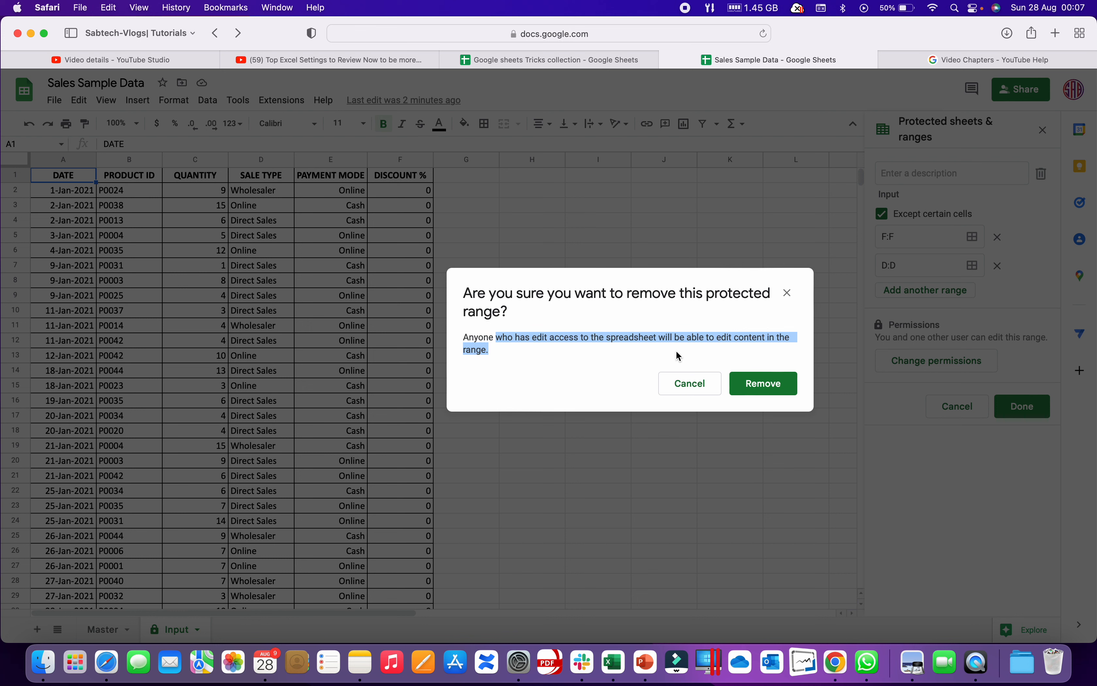
pyautogui.click(755, 394)
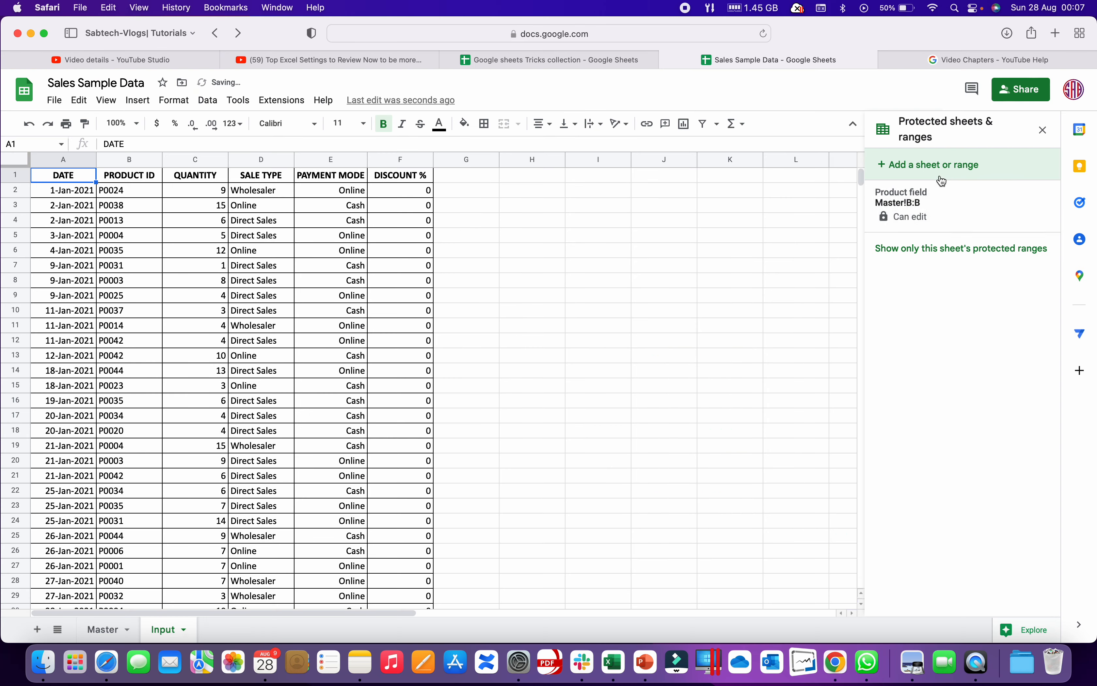
# Step: Remove the Product field protection on Master!B:B and return to the Input sheet
pyautogui.click(941, 206)
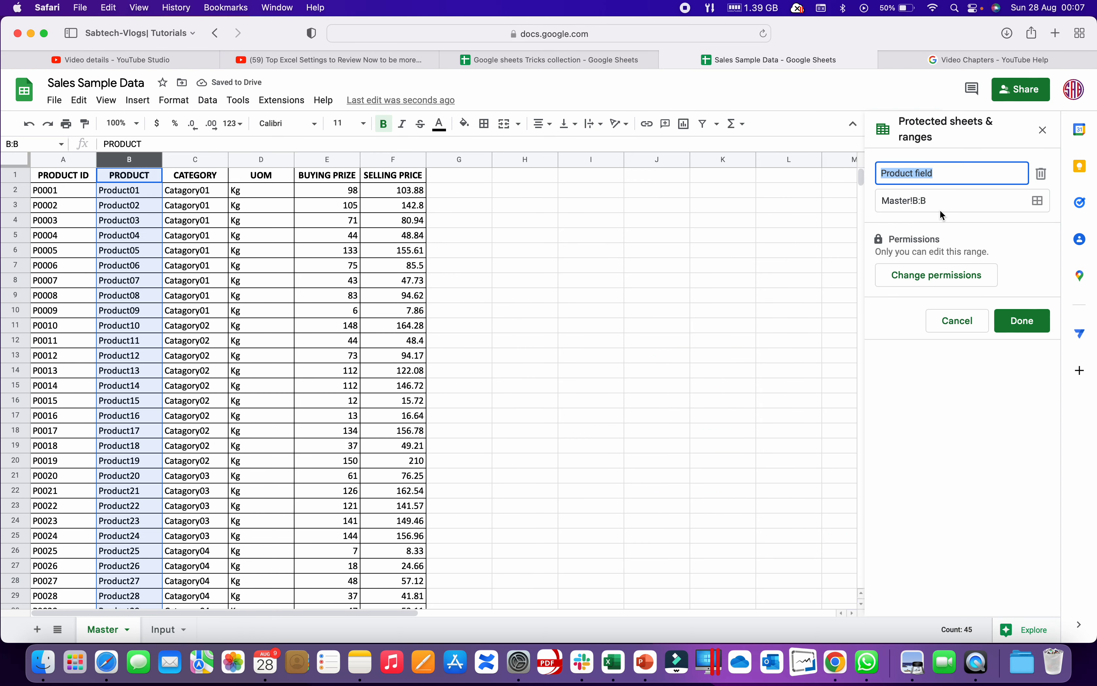
pyautogui.click(1047, 181)
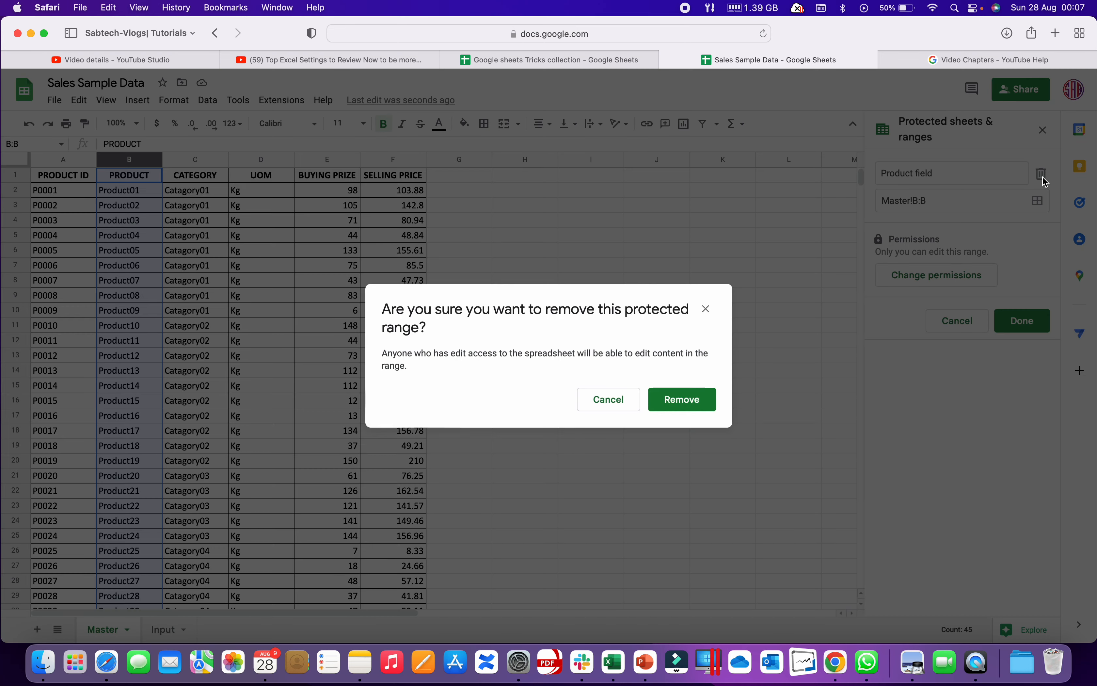
pyautogui.click(710, 407)
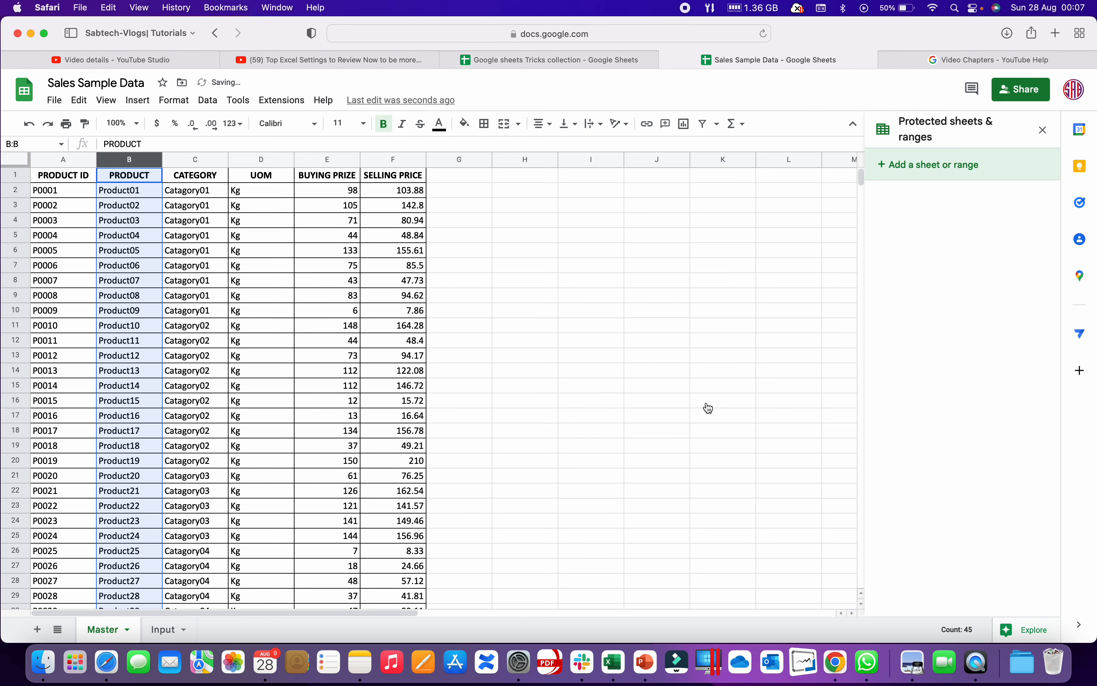
pyautogui.click(166, 631)
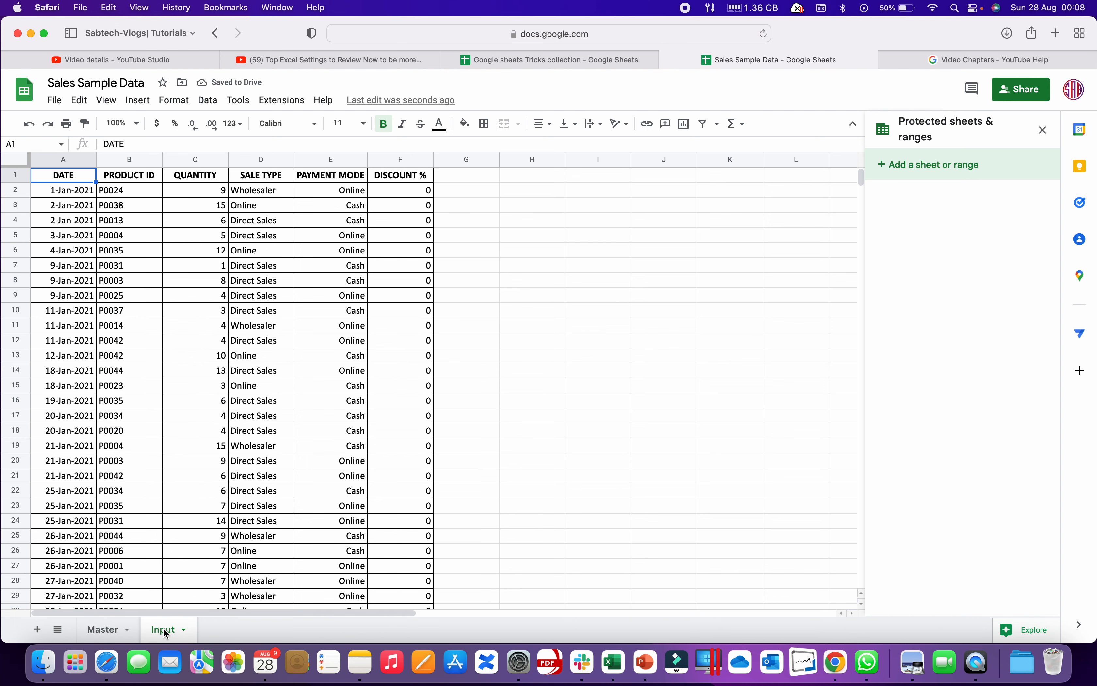